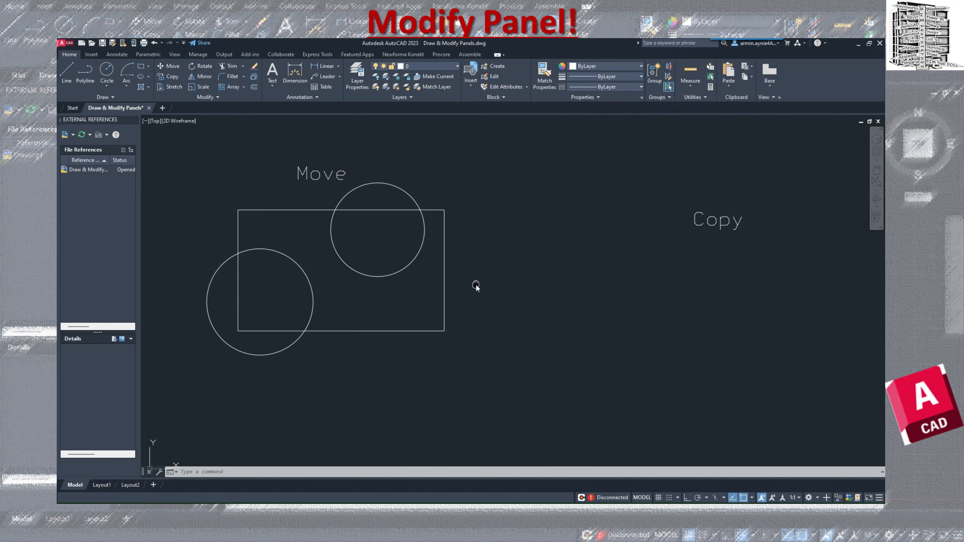
Try to move the rectangle and both circles under the Move label, using the rectangle's lower-left corner as base point.
mouse_move(476, 283)
middle_down()
mouse_move(469, 327)
mouse_move(430, 299)
mouse_move(572, 329)
mouse_move(505, 251)
mouse_move(456, 299)
mouse_move(456, 290)
middle_up()
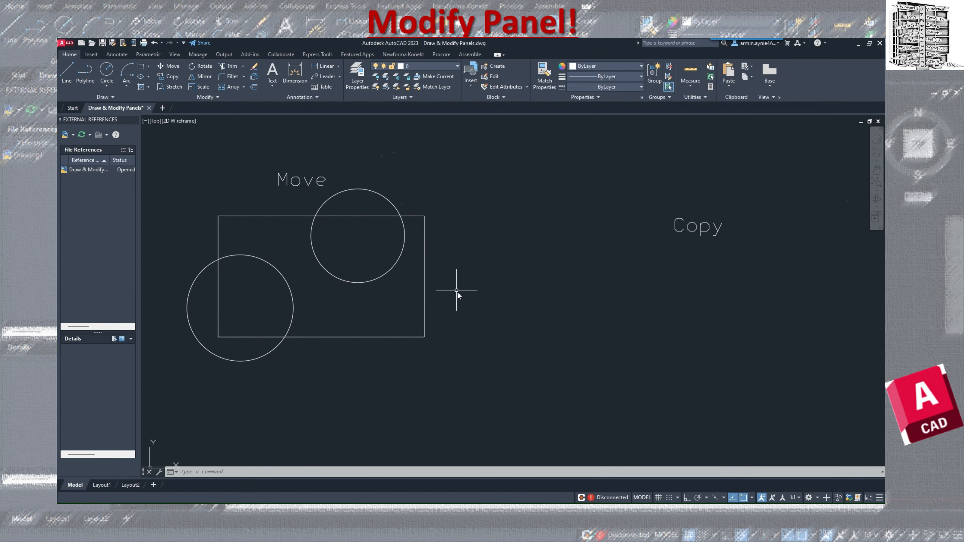
click(465, 359)
click(190, 190)
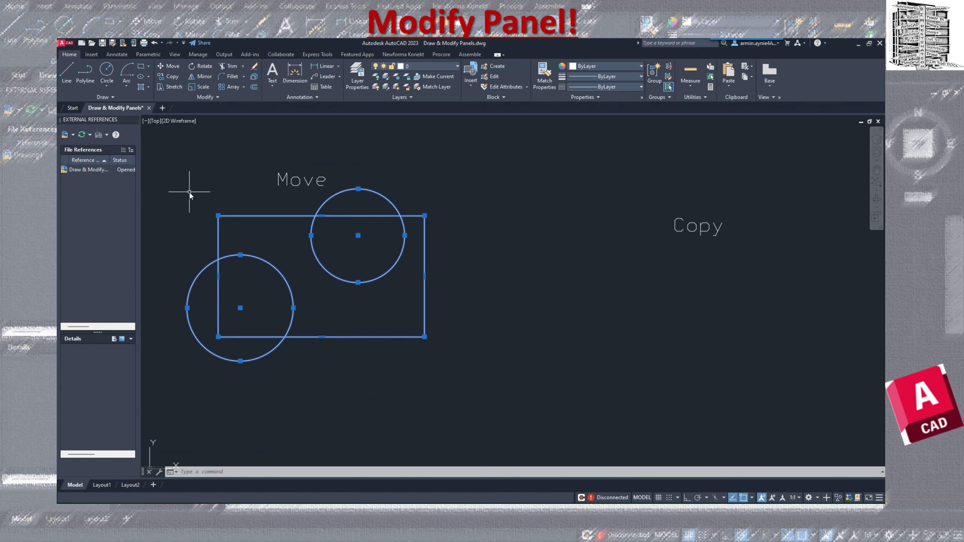
click(169, 66)
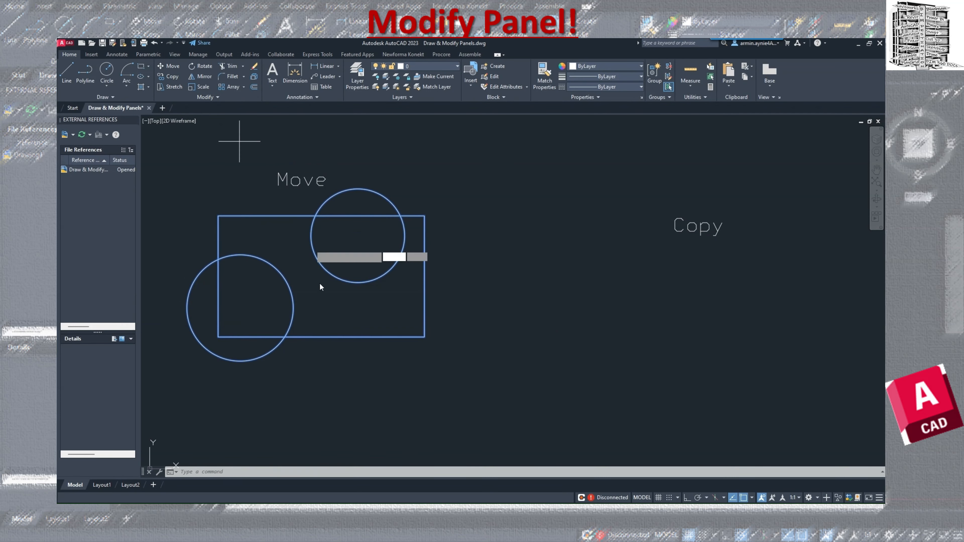
click(219, 338)
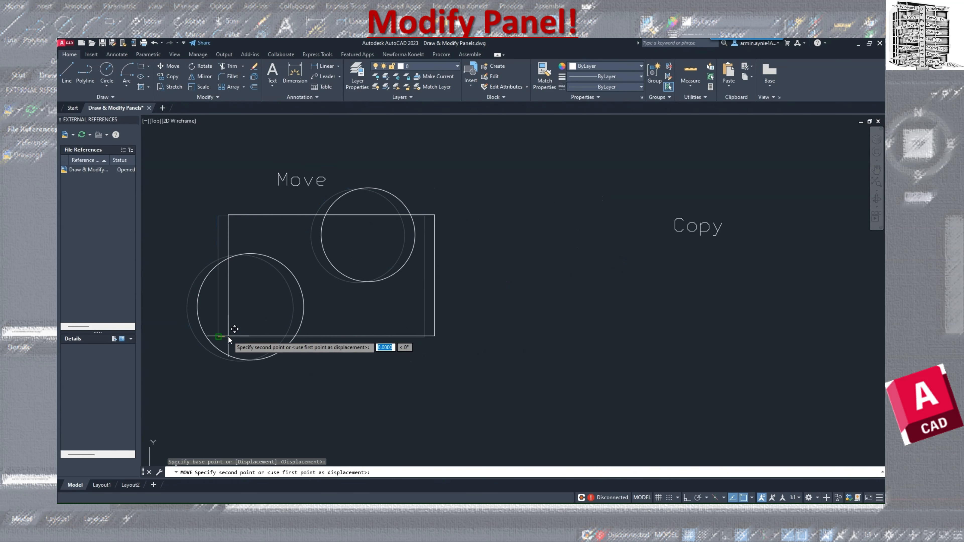
key(Escape)
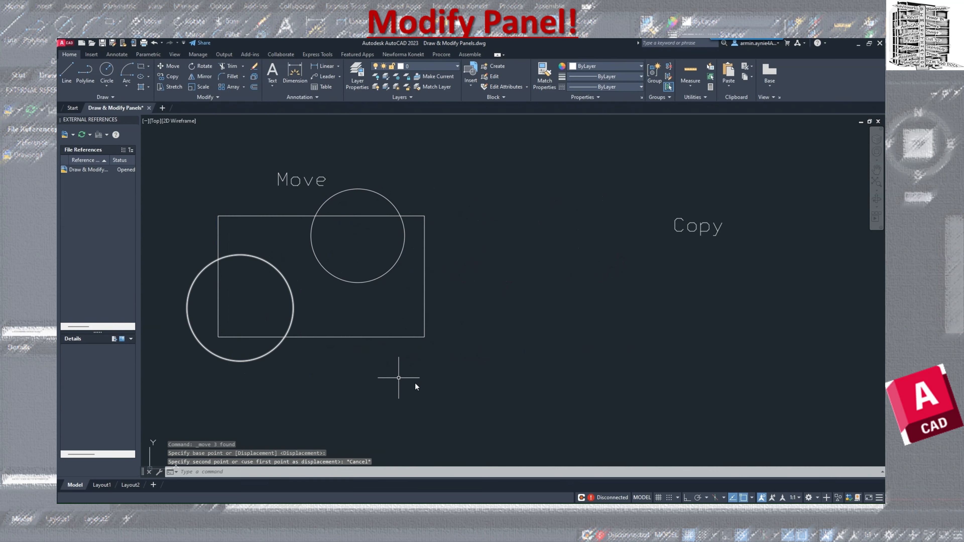
Try to move the same three shapes using the lower-left circle's center as base point.
click(436, 391)
click(189, 214)
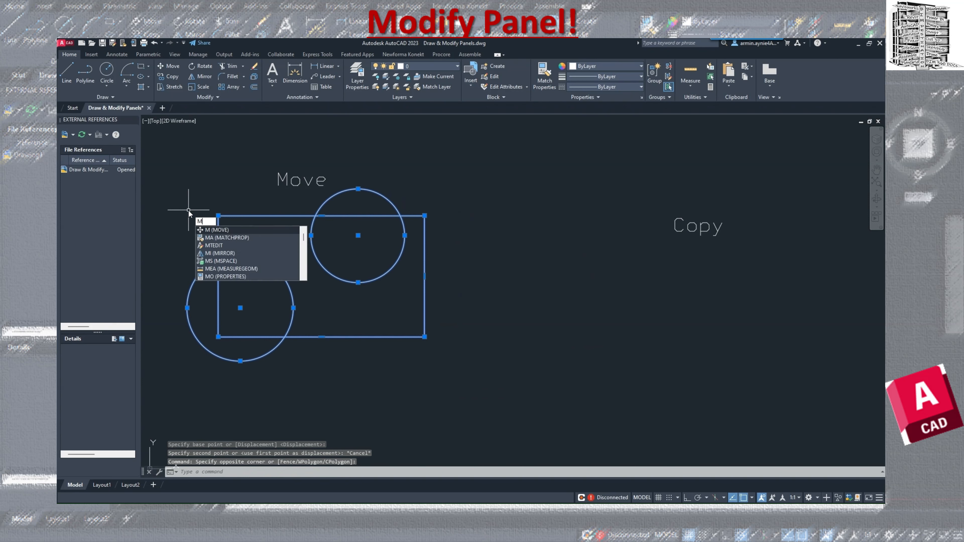
key(Return)
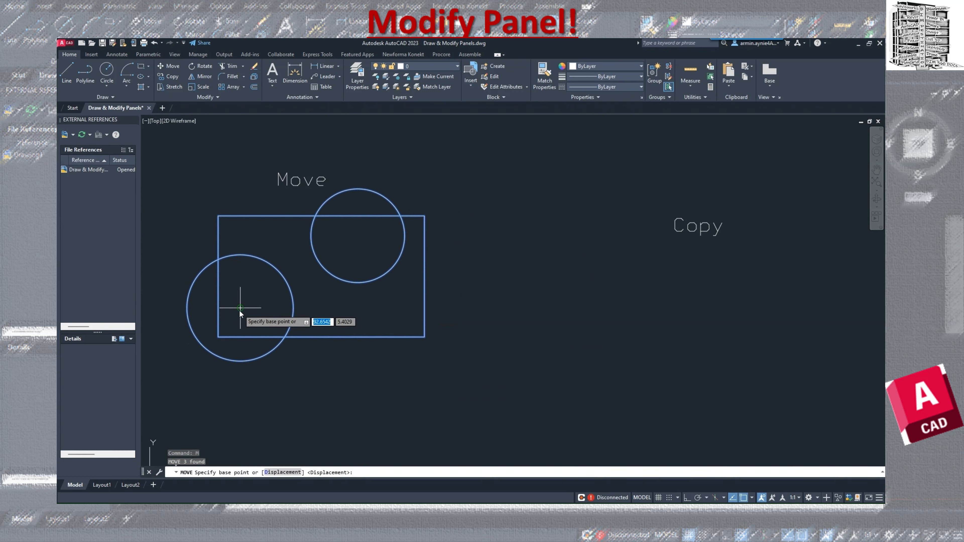
click(240, 308)
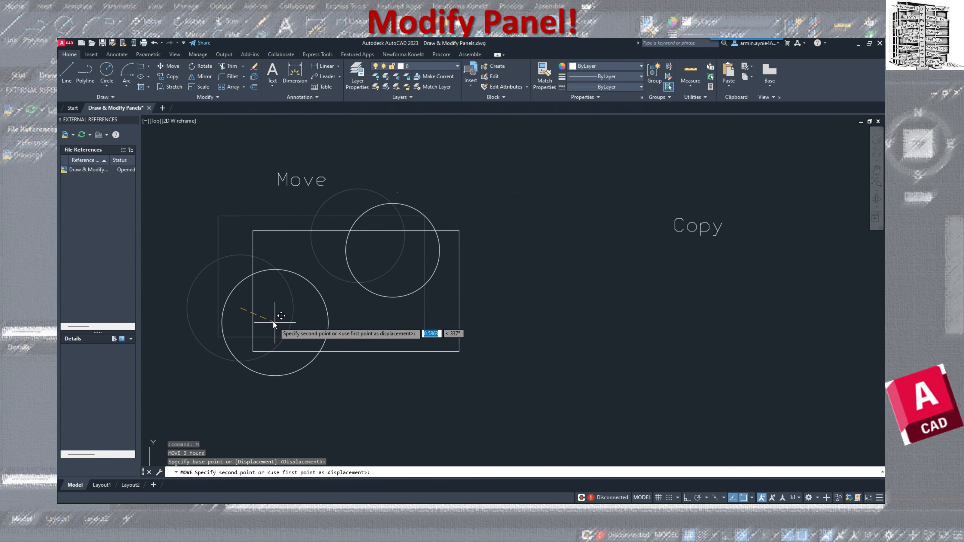
key(Escape)
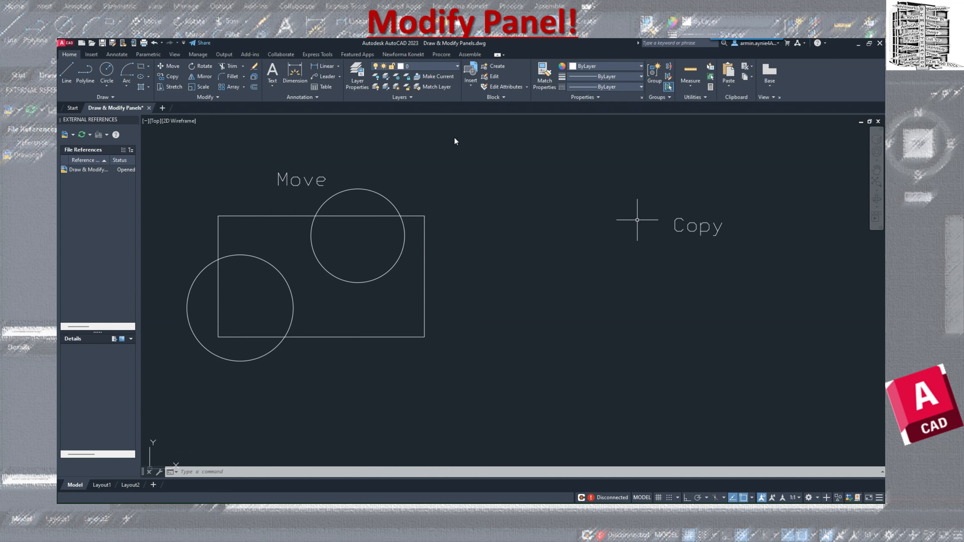
Copy the rectangle and both circles from the rectangle's lower-left corner, placing one copy below the Copy label.
click(174, 78)
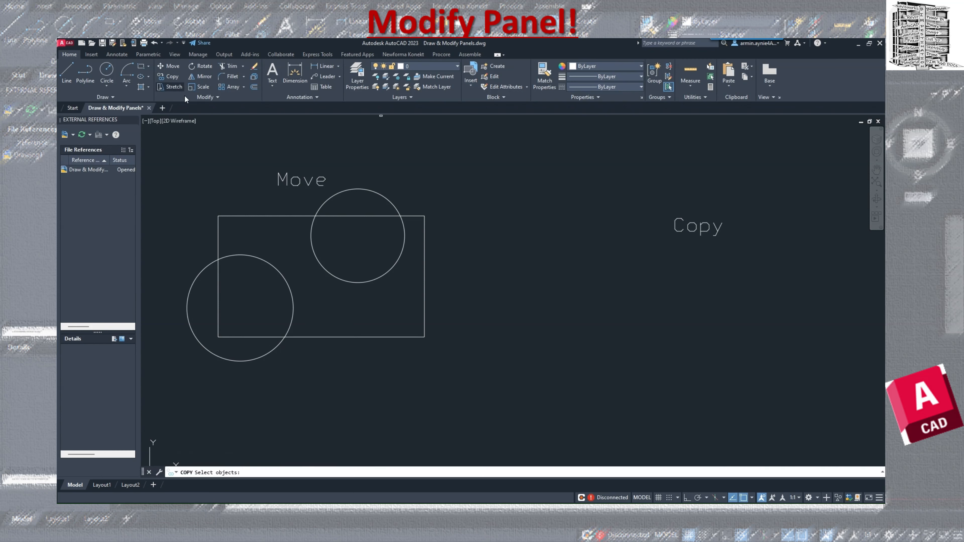
click(175, 192)
click(485, 369)
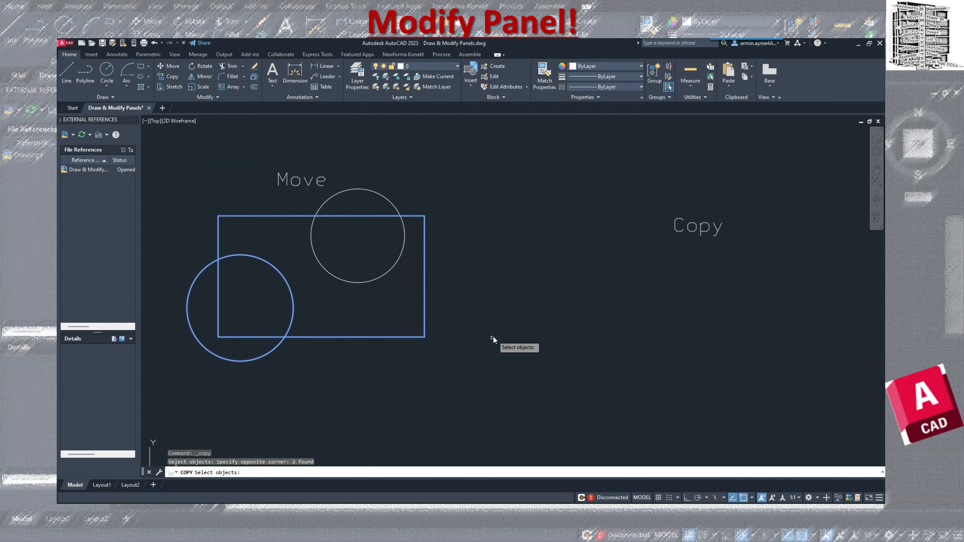
click(387, 271)
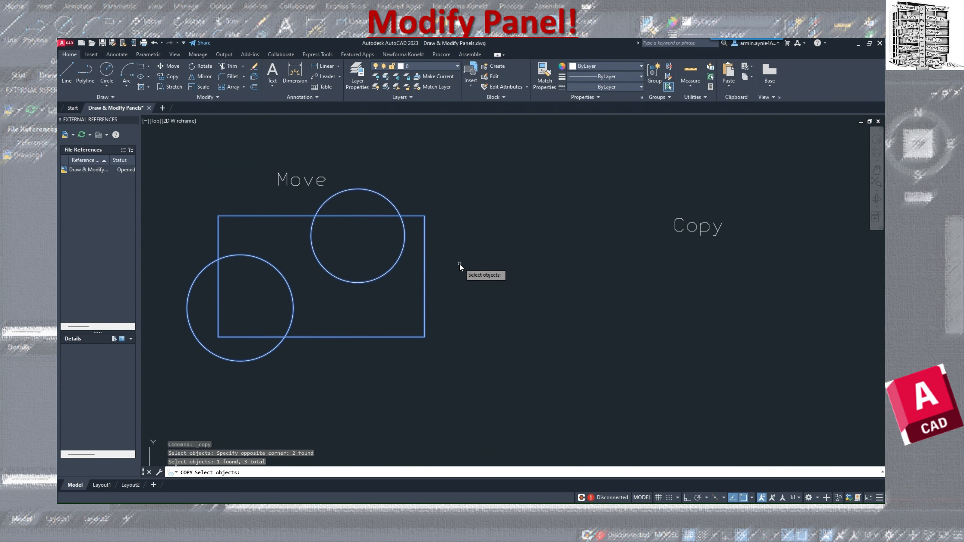
key(Return)
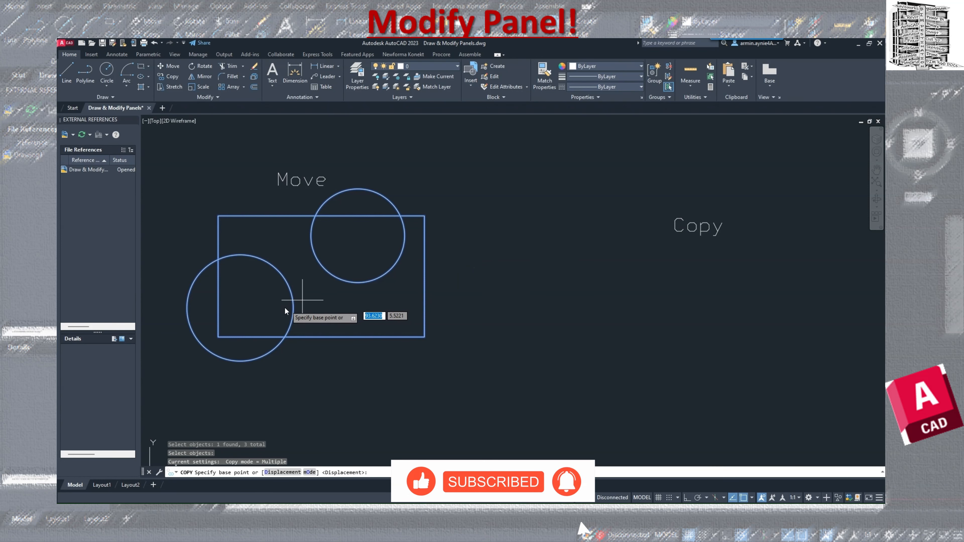
click(220, 337)
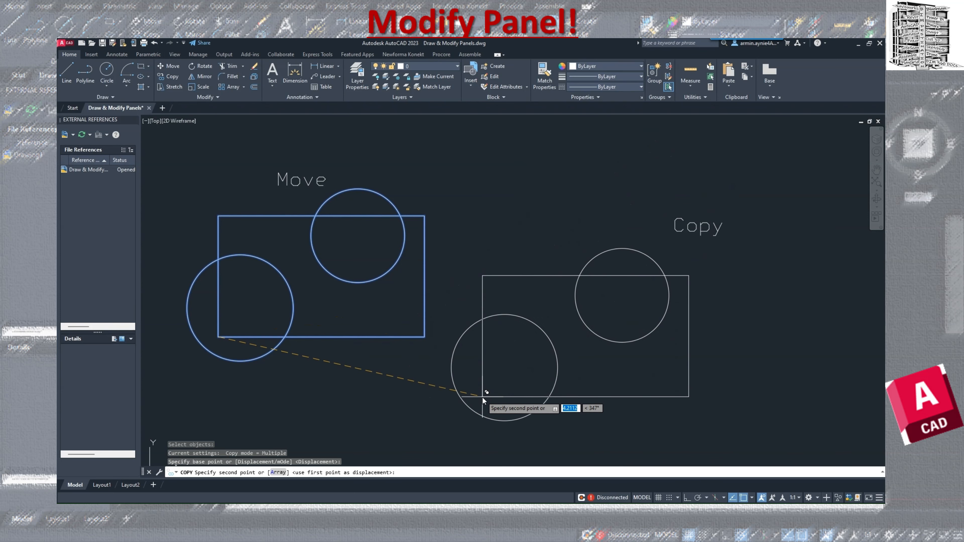
click(481, 397)
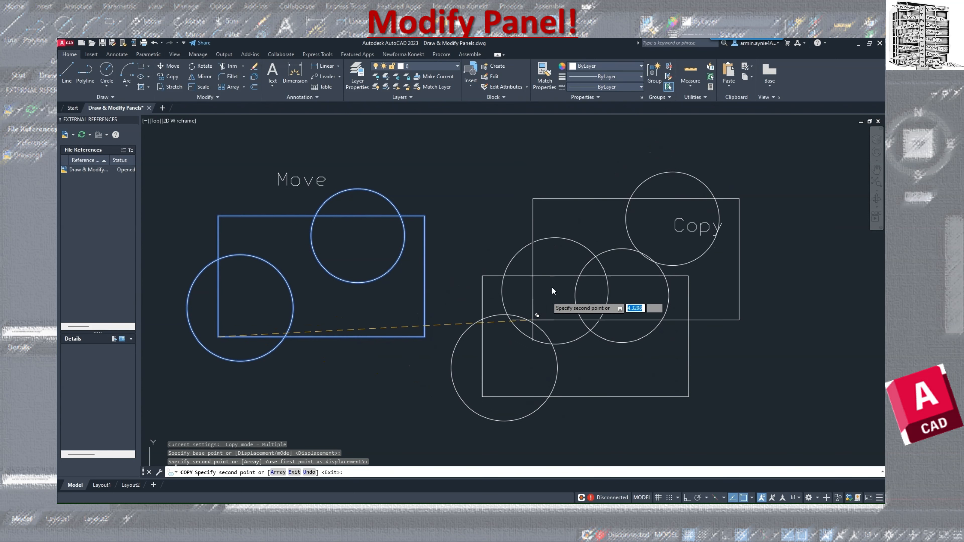
Place five more copies of the shapes at scattered points around the original and end the Copy command.
click(560, 246)
click(451, 227)
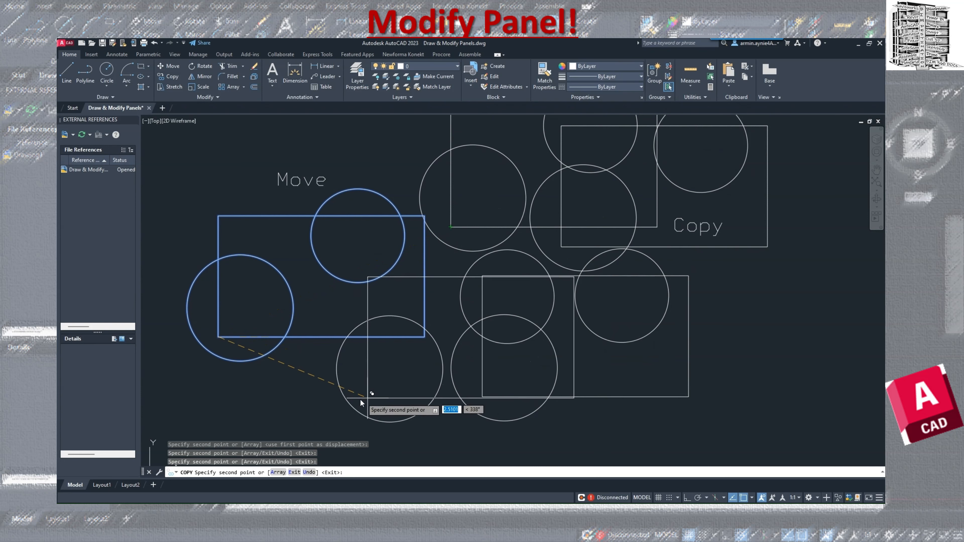
click(358, 399)
click(286, 249)
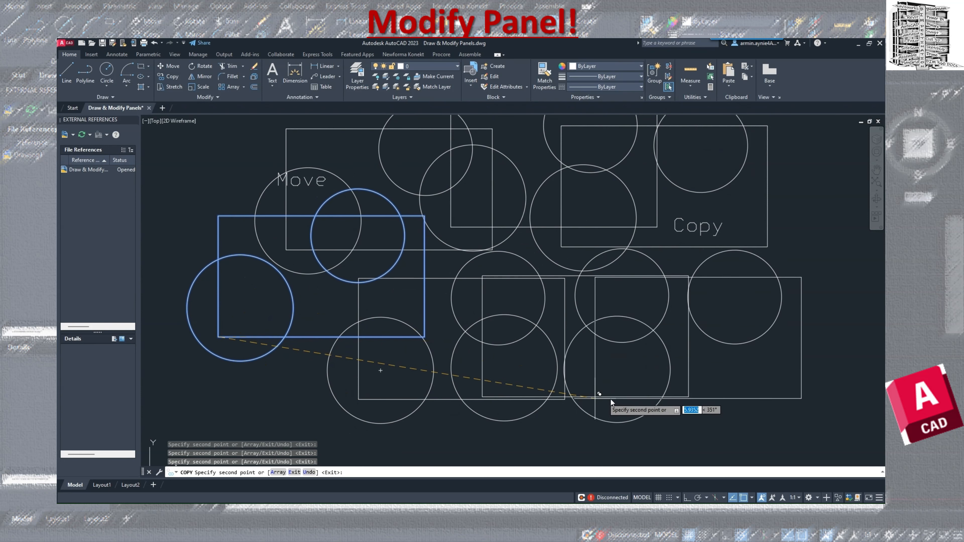
click(626, 413)
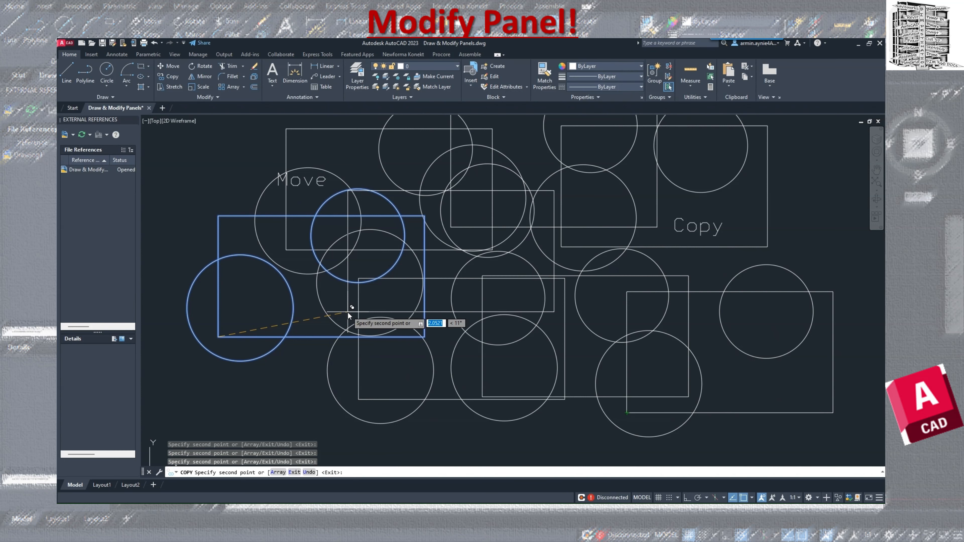
key(Escape)
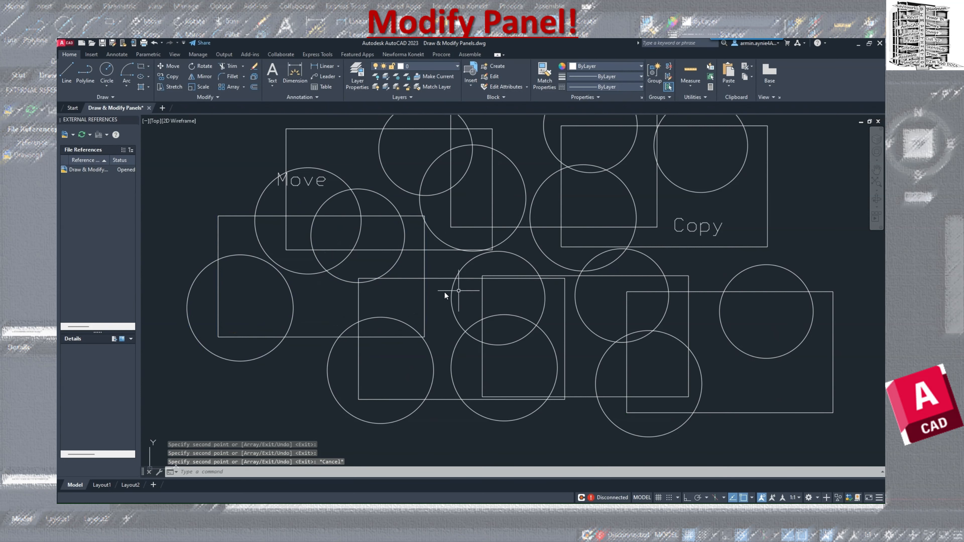
Stretch the right side of the rectangle under the Stretch label horizontally outward by about 2.48 units from its lower-right corner.
scroll(442, 291, down, 2)
middle_drag(669, 308, 313, 276)
scroll(316, 276, down, 2)
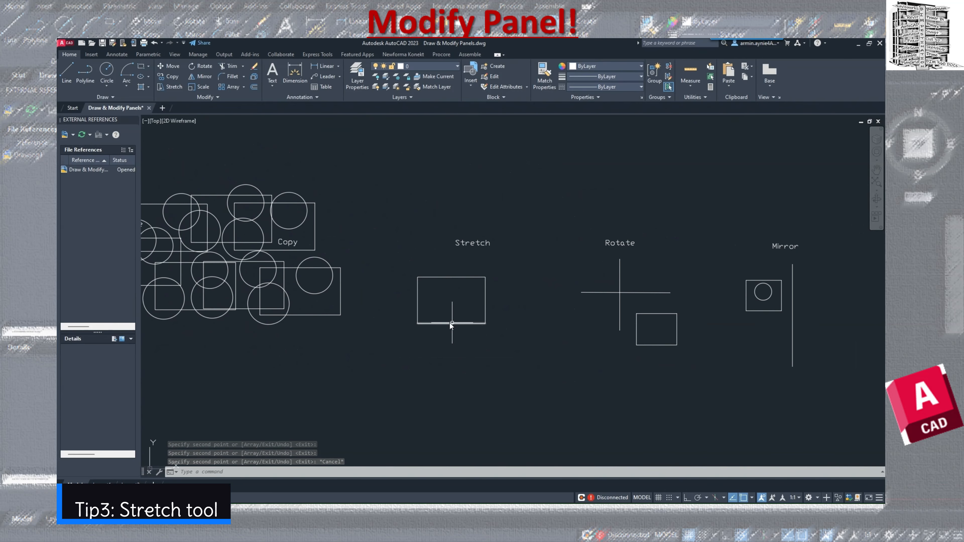
scroll(442, 322, up, 4)
middle_drag(501, 284, 534, 310)
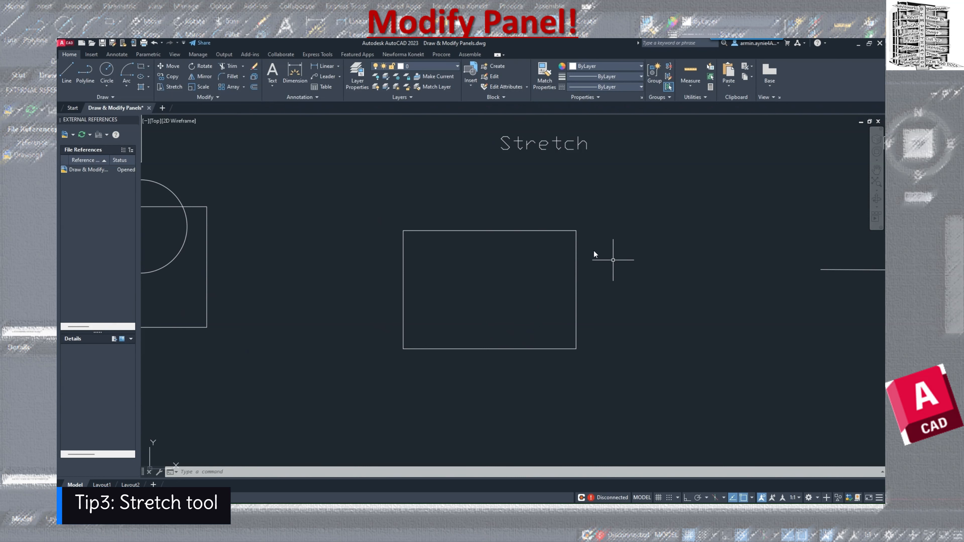
click(173, 87)
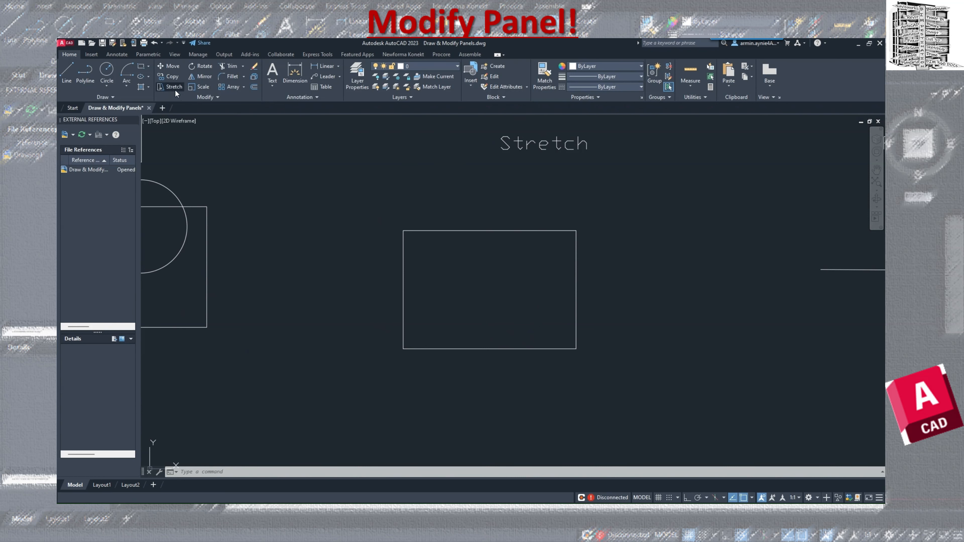
click(612, 199)
click(535, 361)
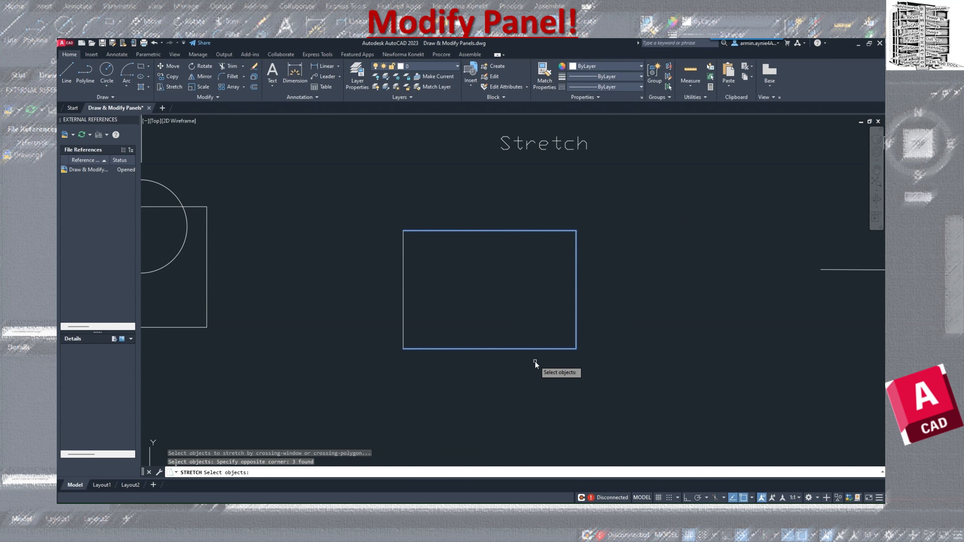
key(Return)
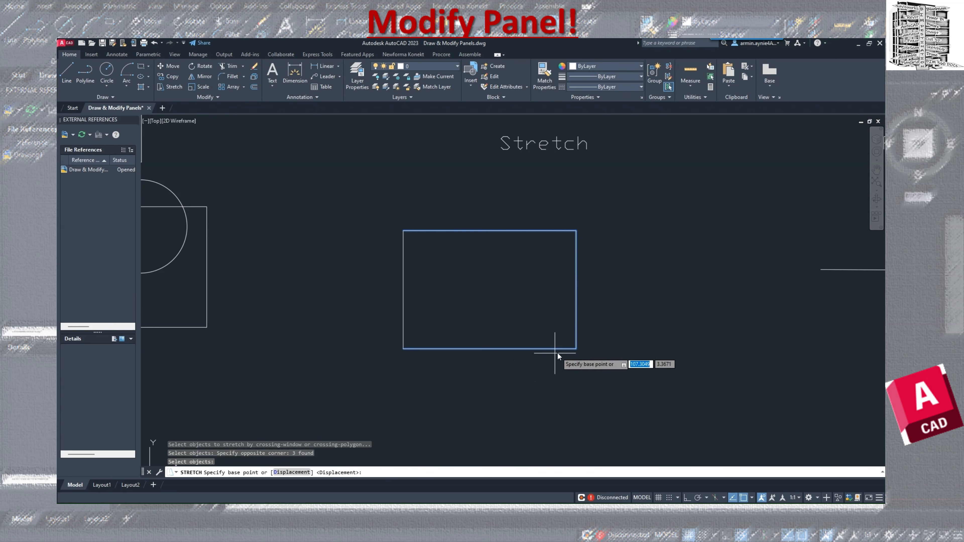
click(576, 348)
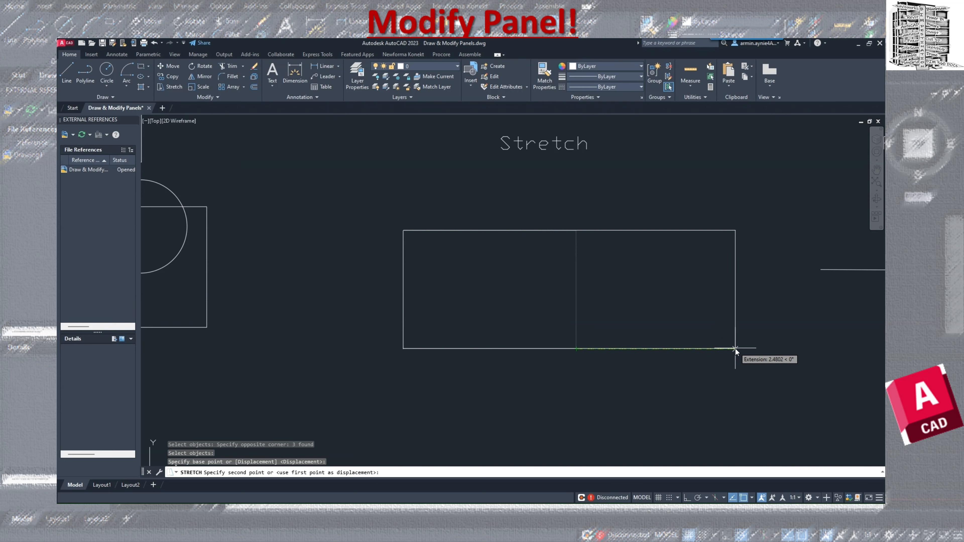
click(735, 349)
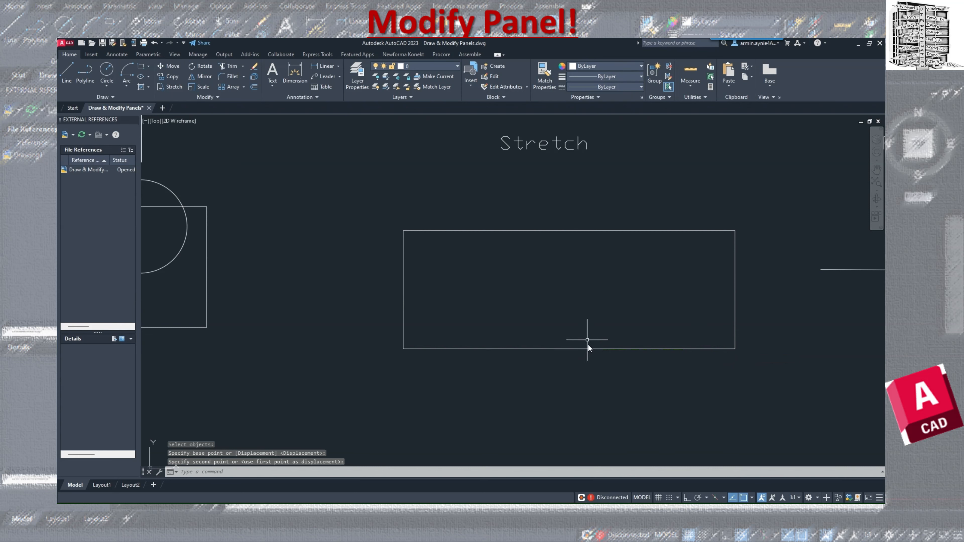
Move the rectangle under the Rotate label so its lower-left corner sits on the intersection of the two crossing lines.
middle_drag(608, 352, 357, 352)
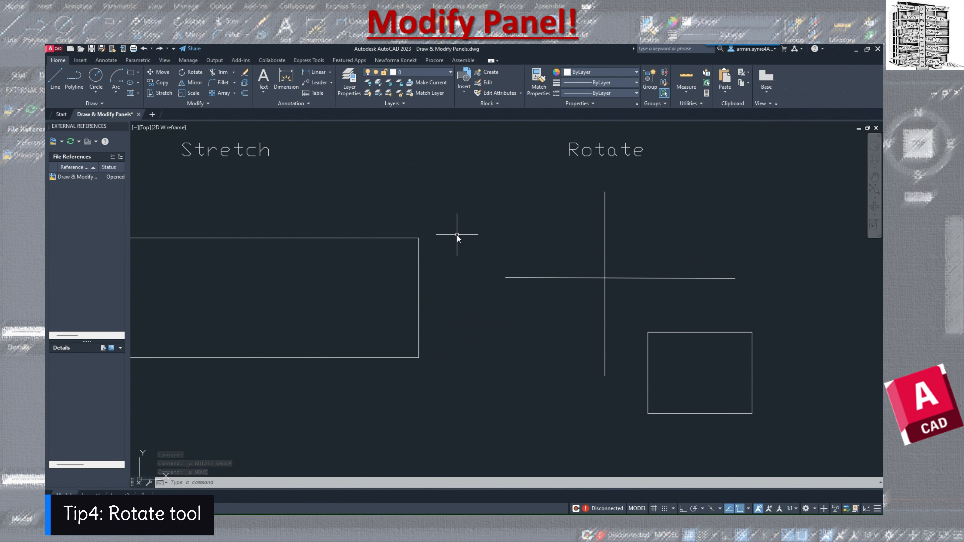
click(773, 329)
click(644, 411)
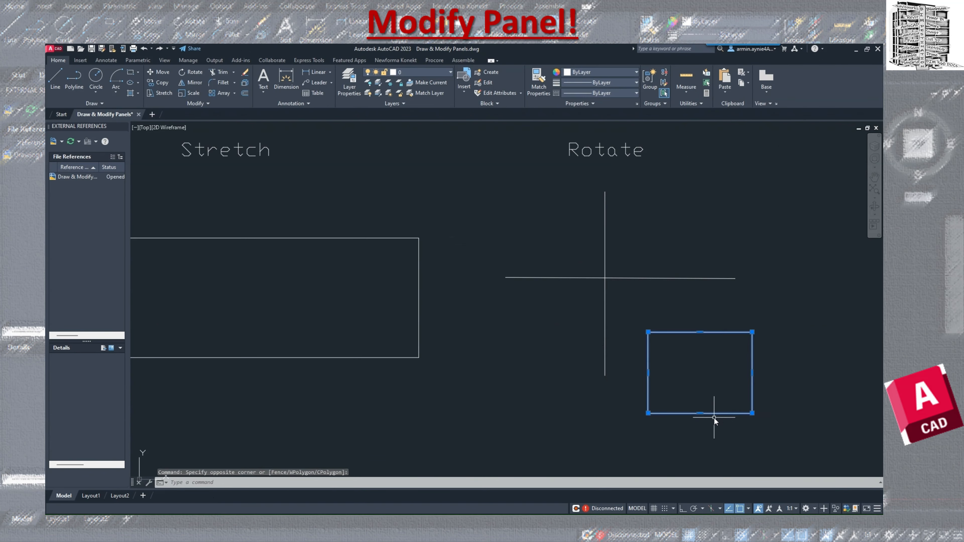
text(m)
key(Return)
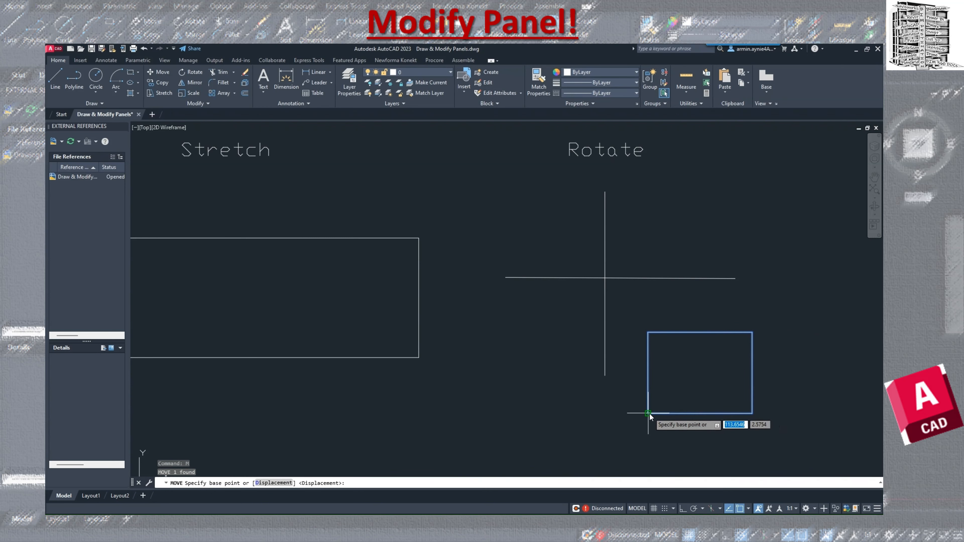
click(648, 413)
click(606, 279)
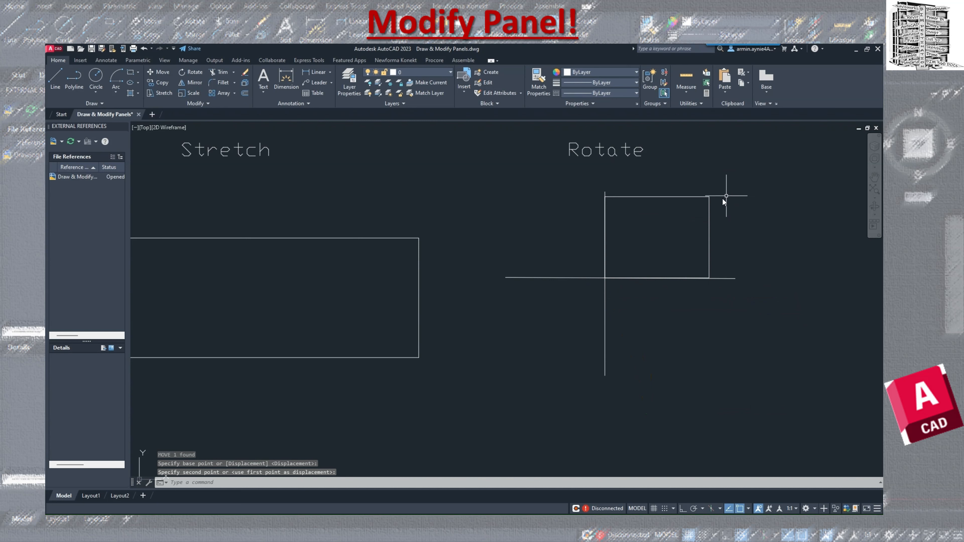
Rotate the rectangle under the Rotate label about the lines' intersection, using its bottom edge as reference and the vertical line's upper end as new angle.
click(709, 209)
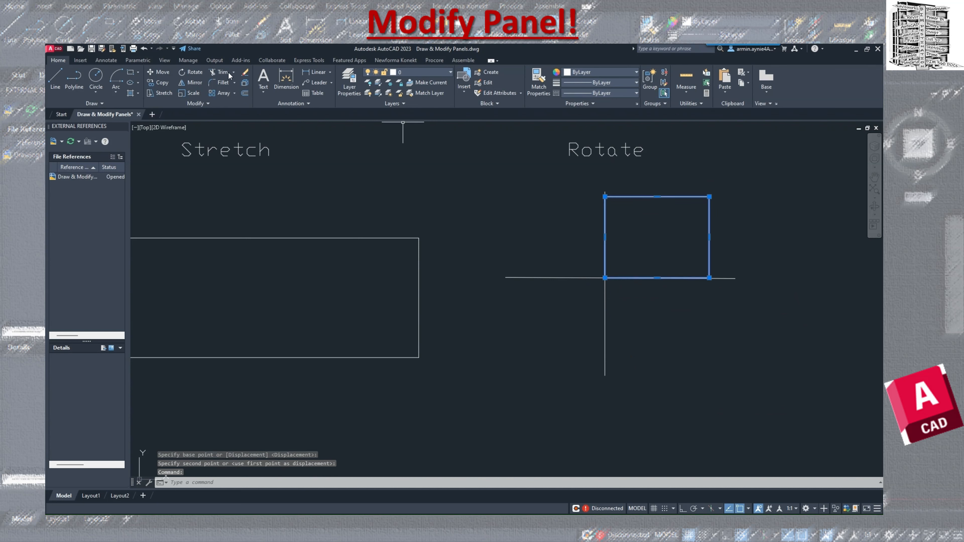
click(191, 71)
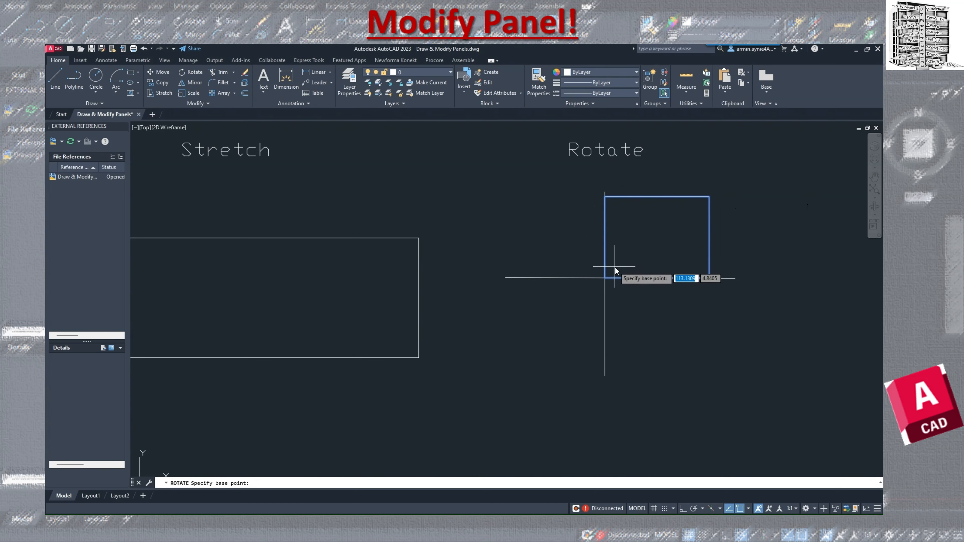
click(605, 278)
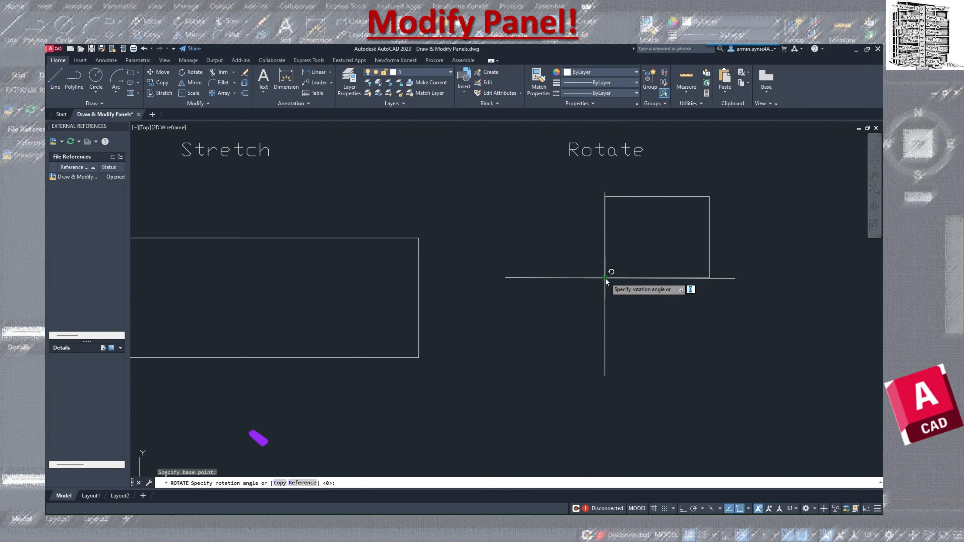
click(302, 483)
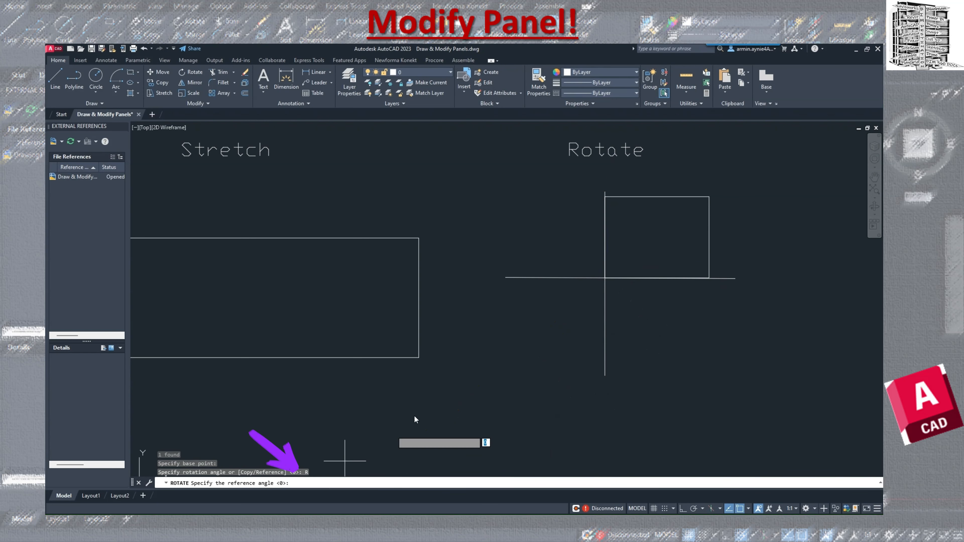
click(605, 277)
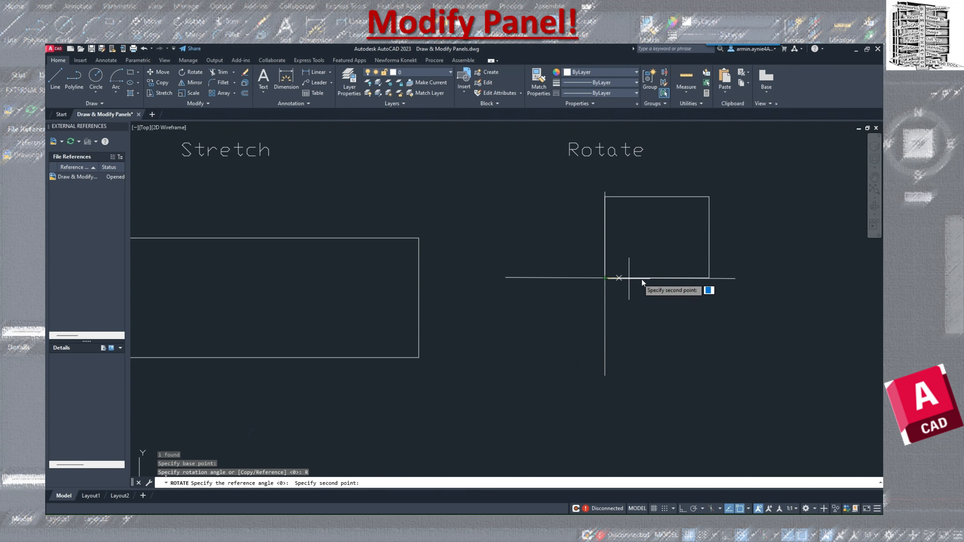
click(708, 278)
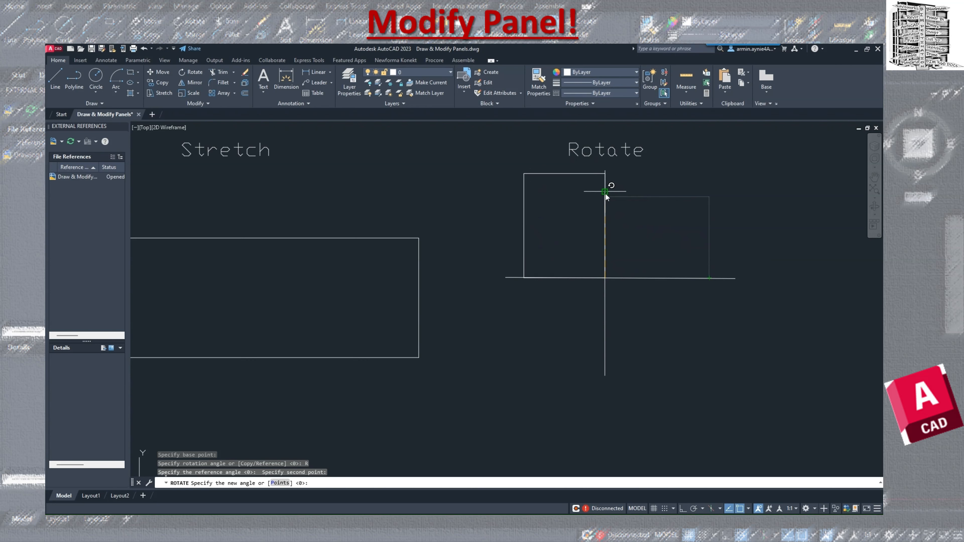
key(Return)
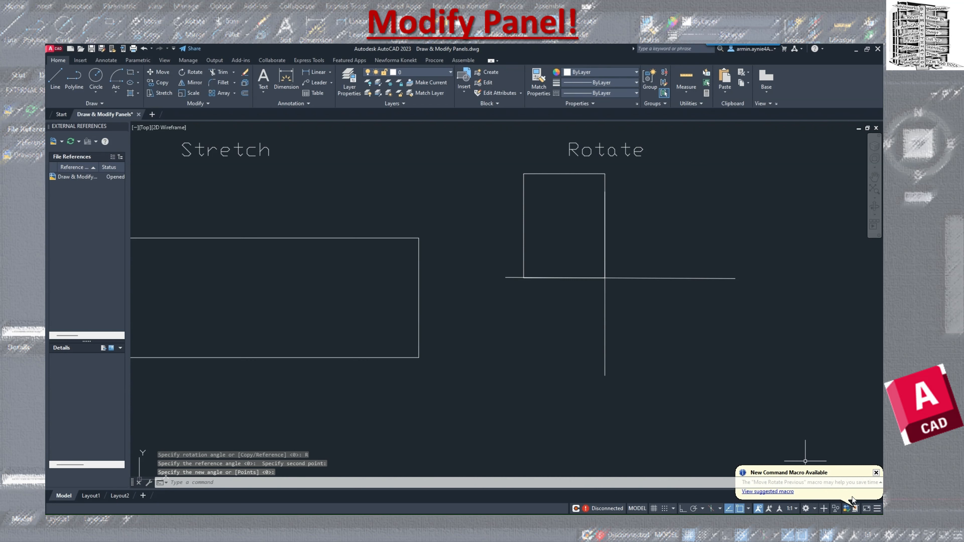
click(876, 472)
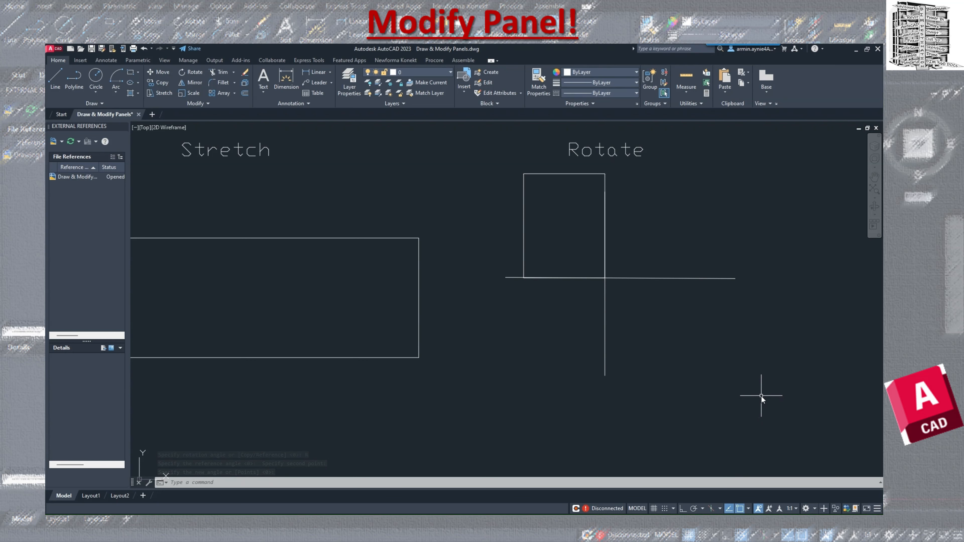
Mirror the rectangle and circle under the Mirror label across the vertical line and erase the source objects.
mouse_move(761, 396)
middle_down()
mouse_move(508, 400)
mouse_move(327, 381)
middle_up()
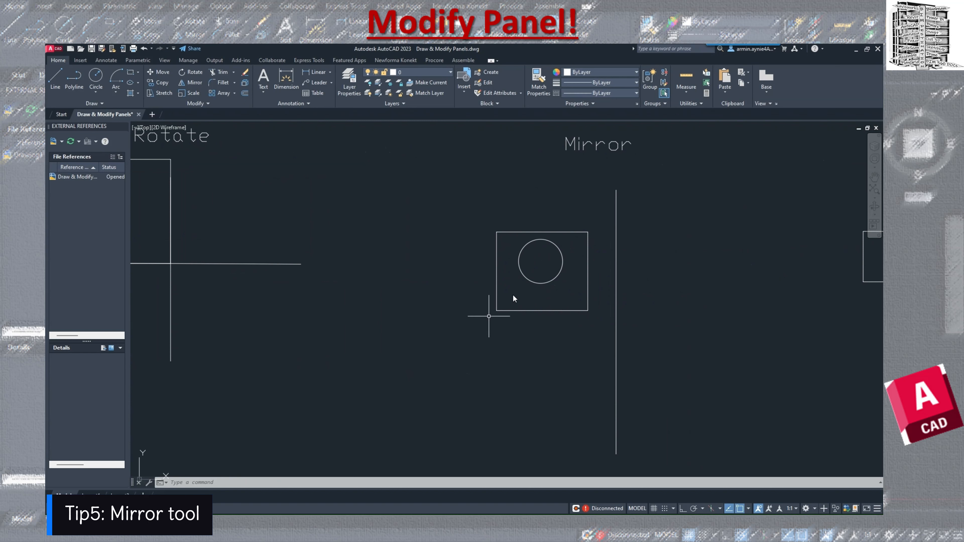
click(192, 85)
click(592, 217)
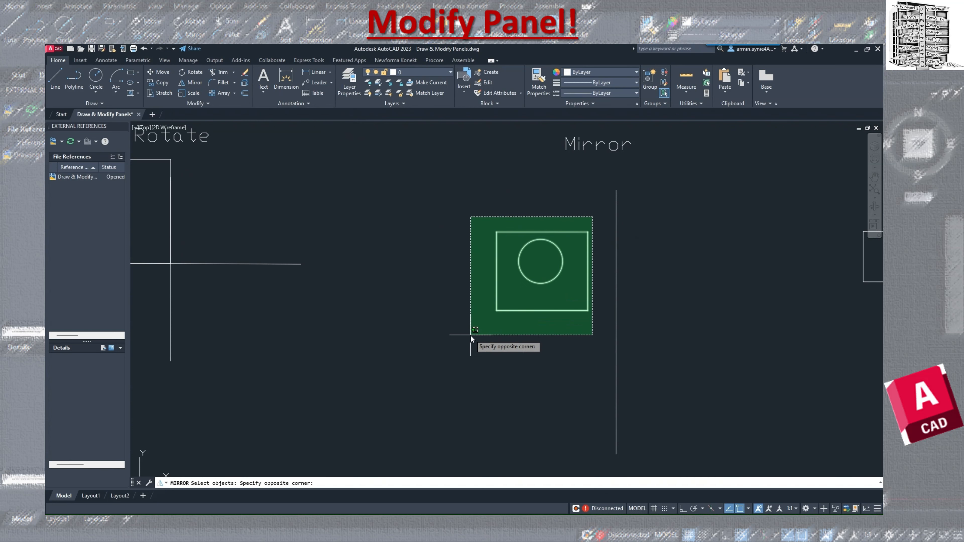
click(471, 334)
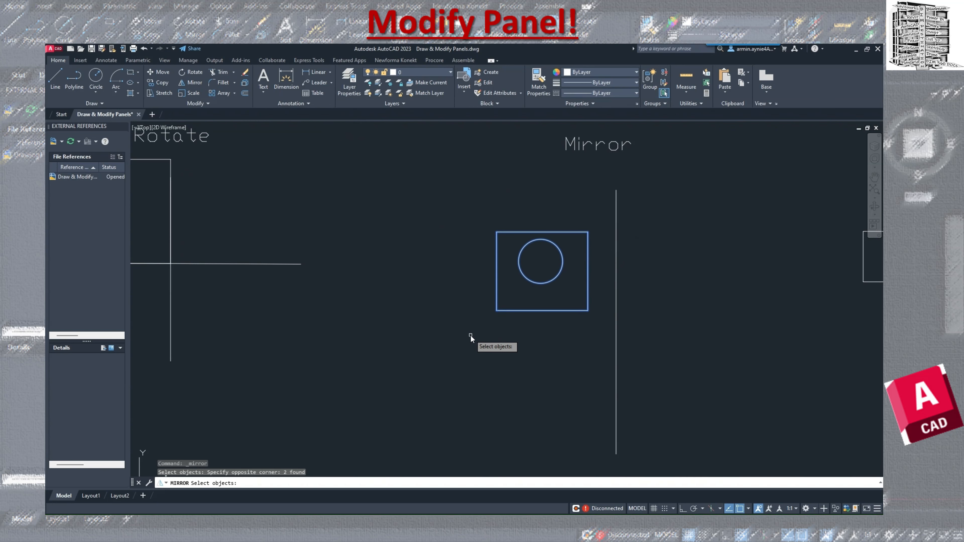
key(Return)
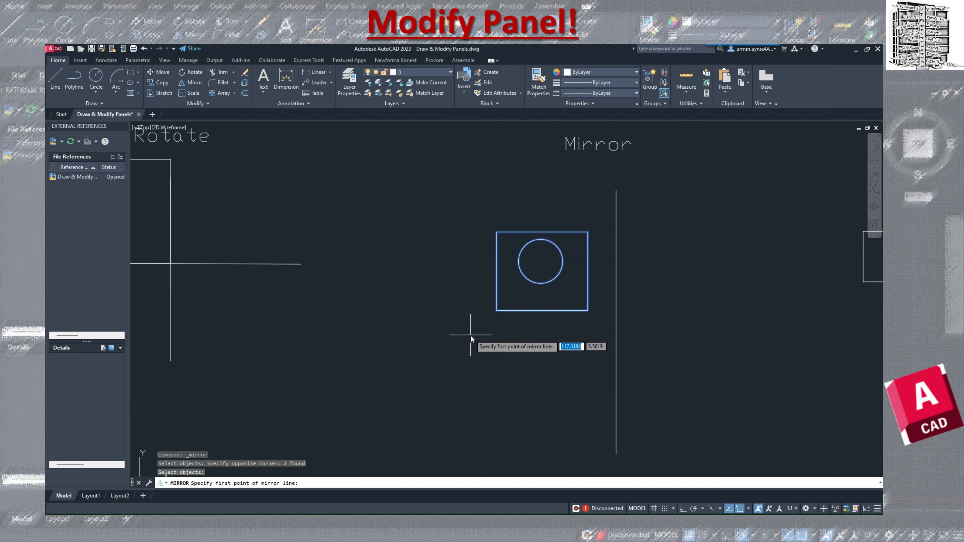
click(615, 191)
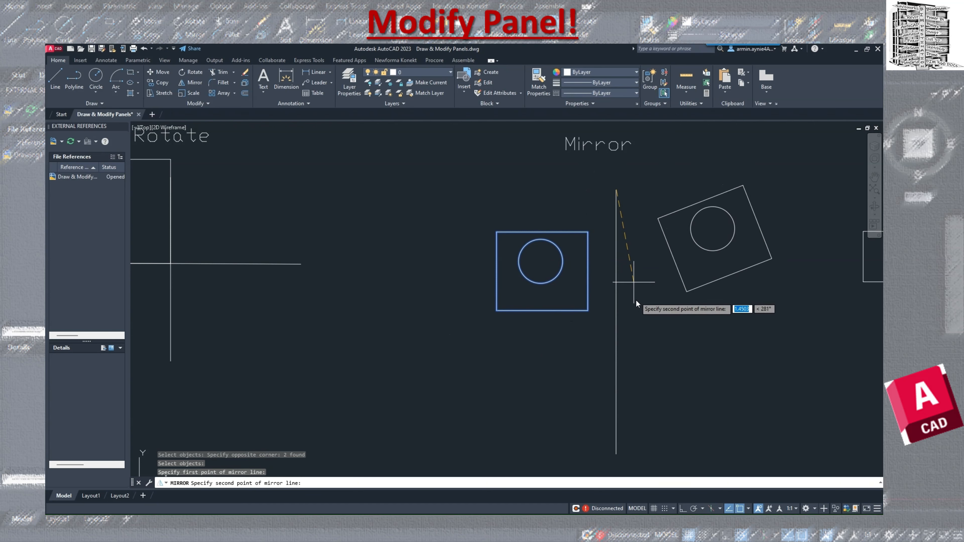
click(616, 453)
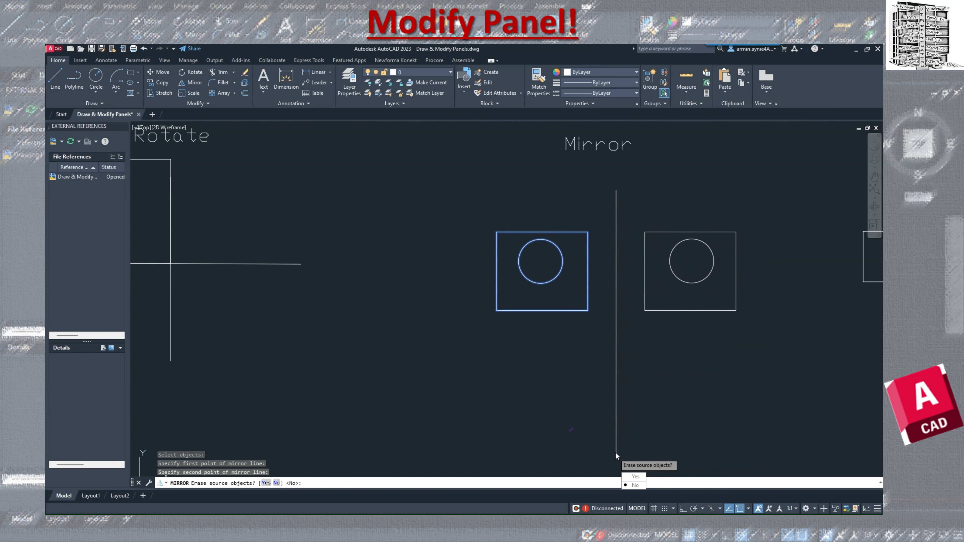
click(635, 478)
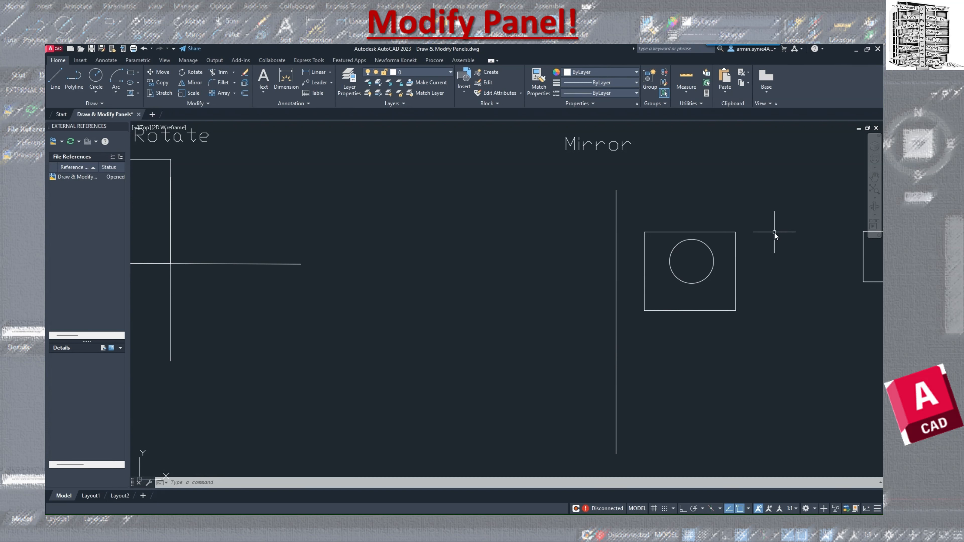
Scale the rectangle under the Scale label by a factor of 3 from its lower-left corner.
mouse_move(784, 309)
middle_down()
mouse_move(494, 319)
mouse_move(512, 295)
middle_up()
click(668, 222)
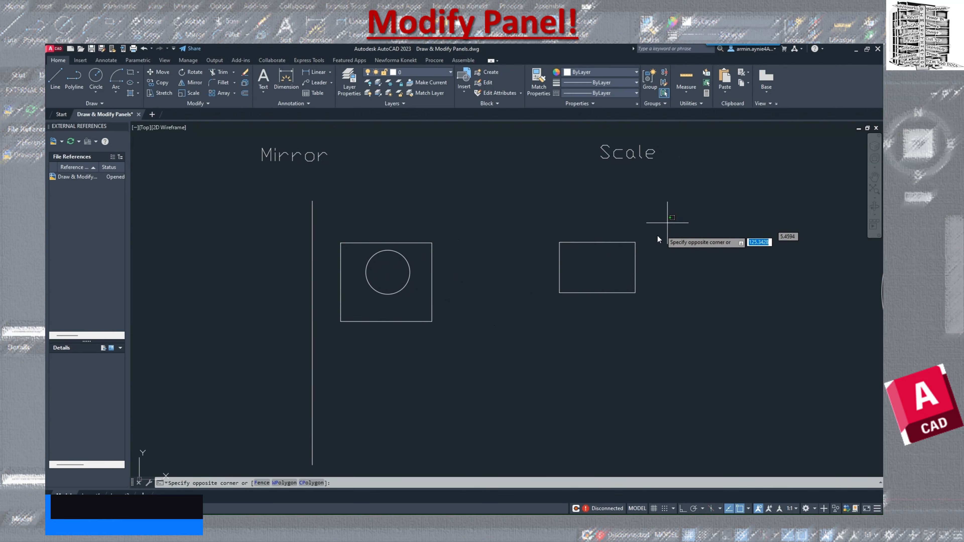
click(536, 318)
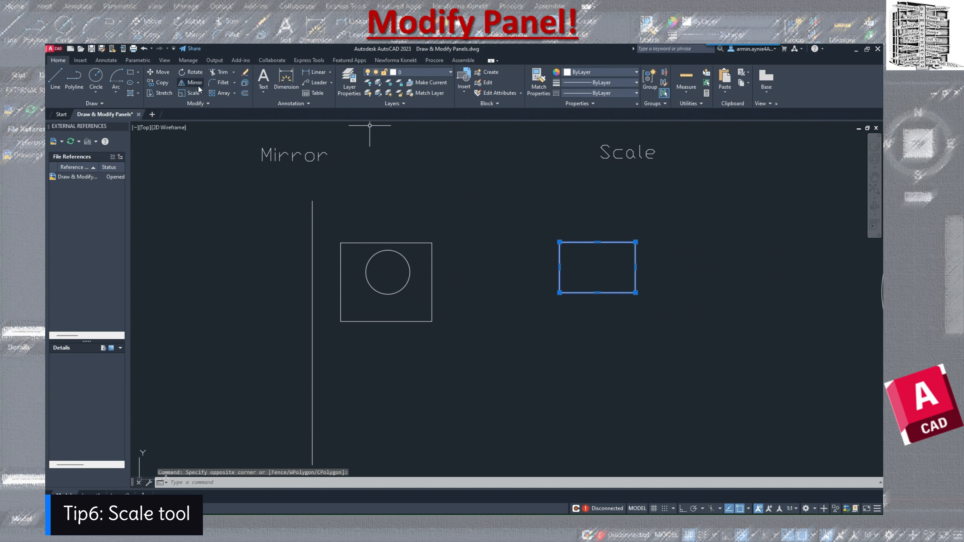
click(196, 91)
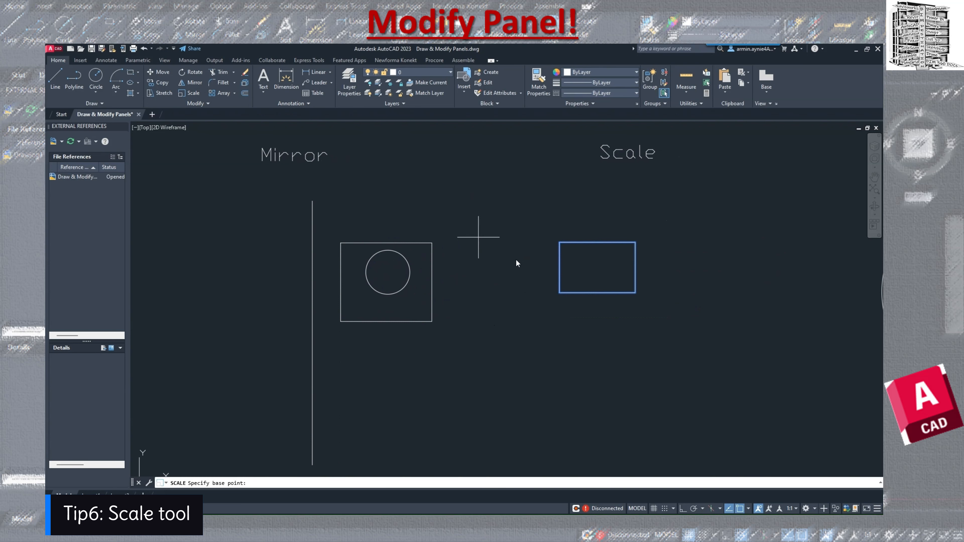
click(559, 293)
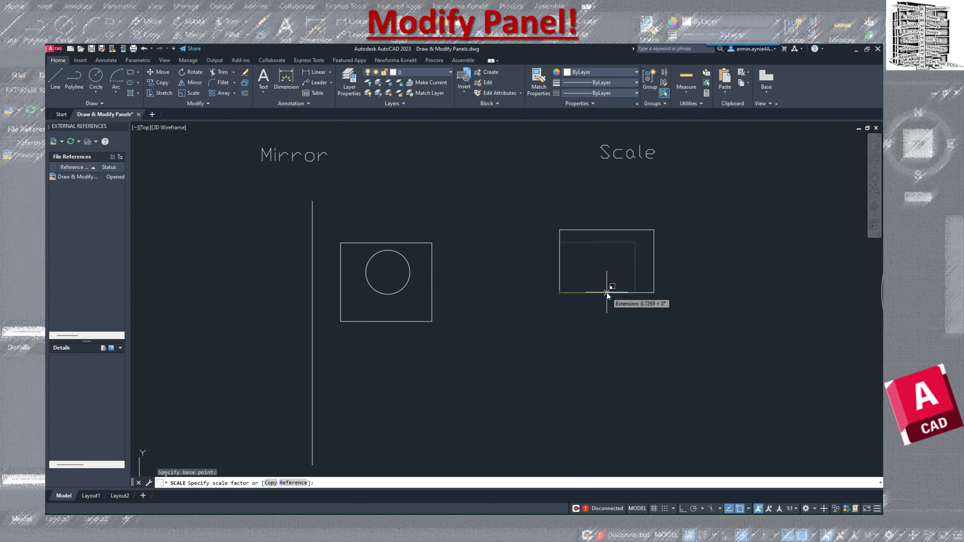
text(3)
key(Return)
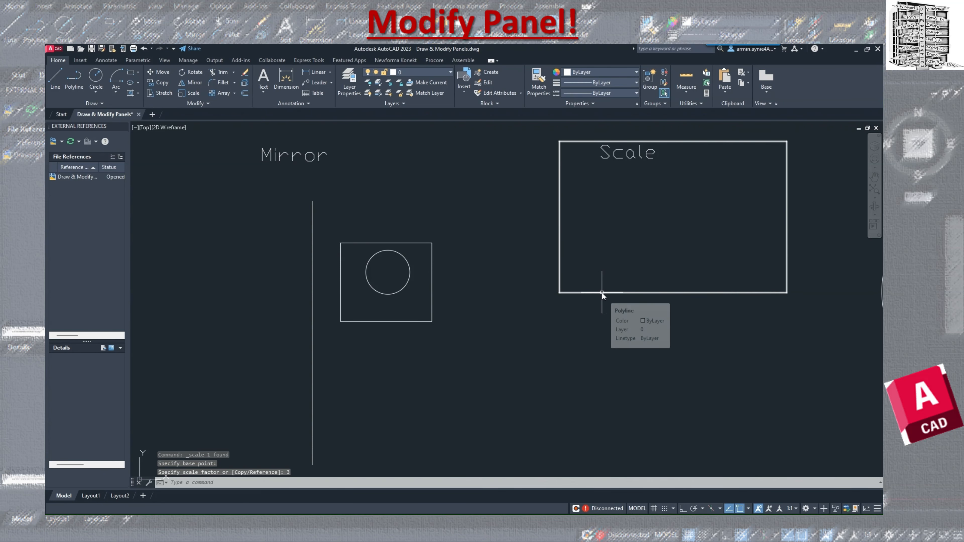
Scale the enlarged rectangle by a factor of 0.5 from its lower-left corner.
click(622, 293)
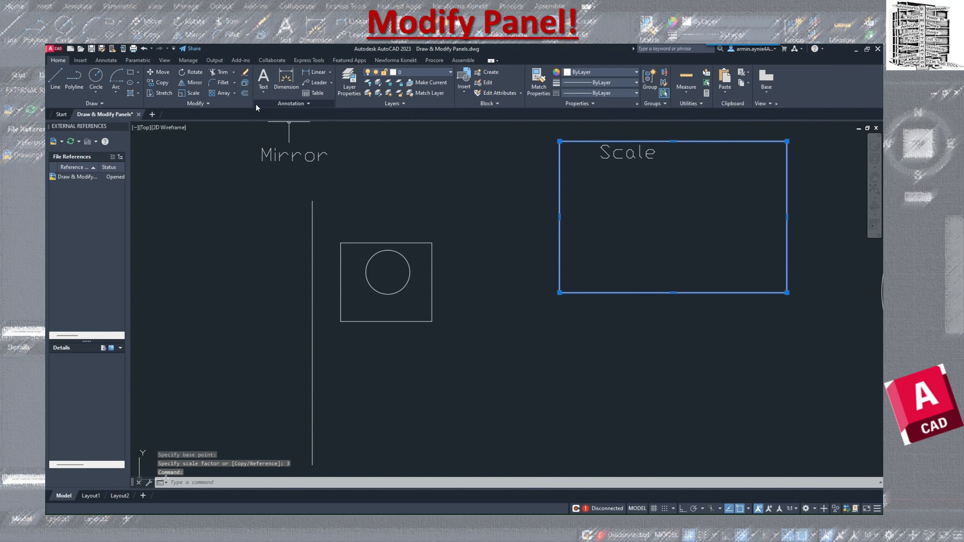
click(190, 93)
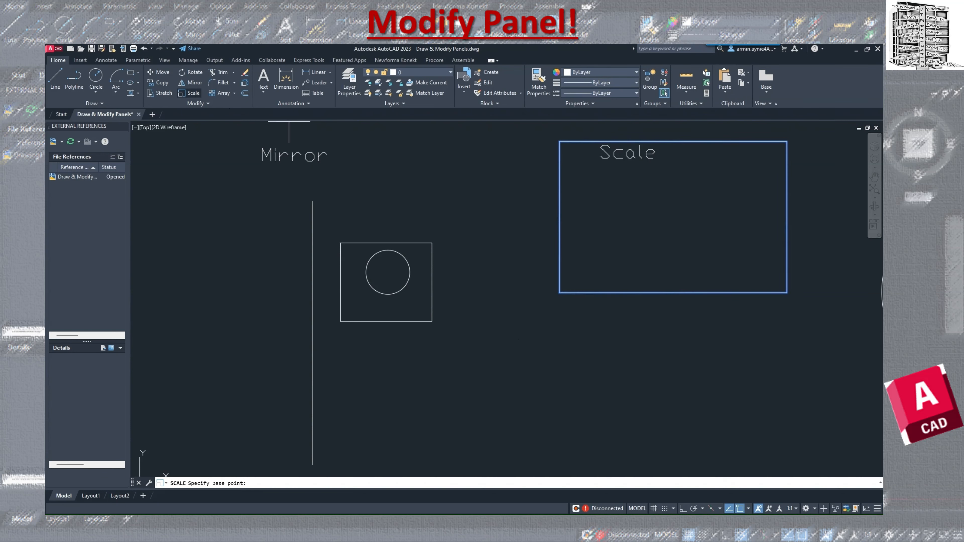
click(559, 292)
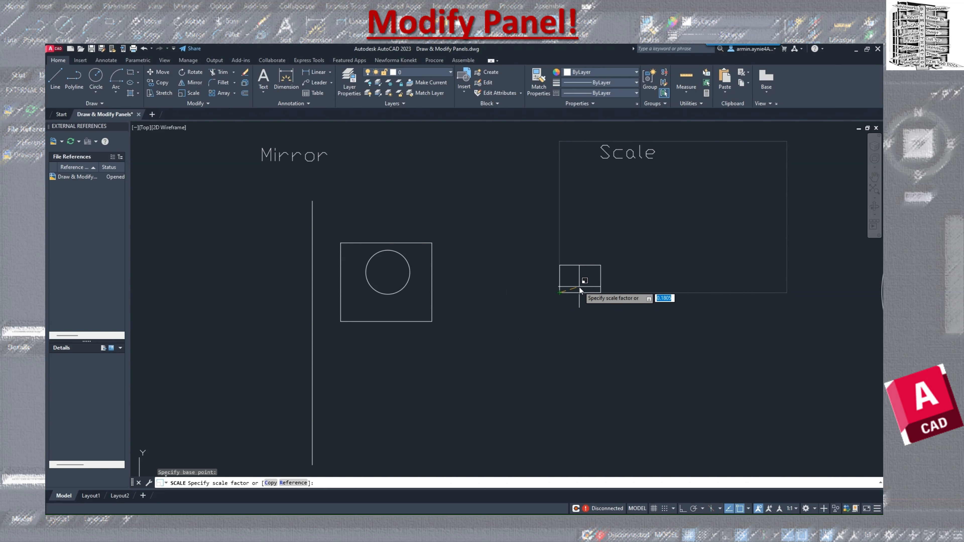
text(.5)
key(Return)
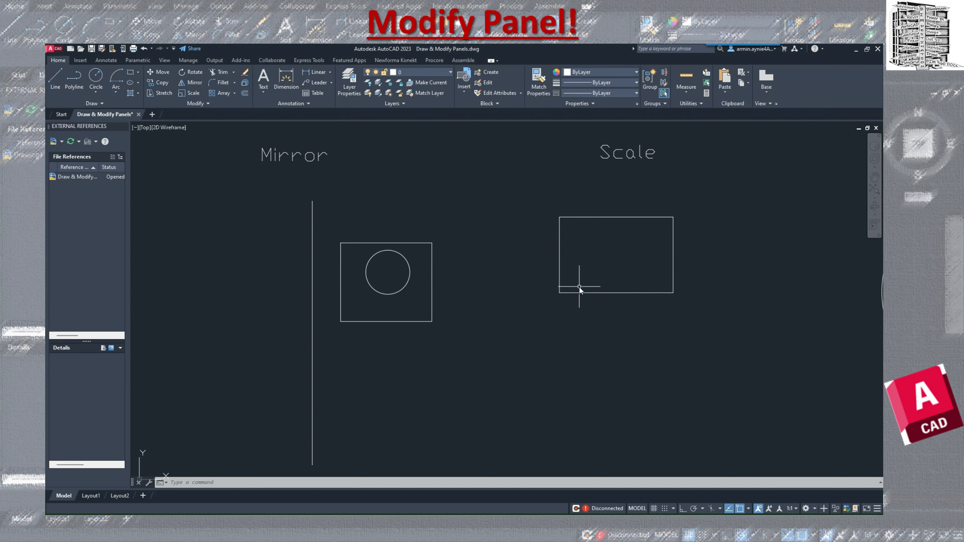
Trim the rectangle's left edge inside the large circle and its top edge between the circles and inside the small circle under the Trim label.
scroll(588, 339, down, 2)
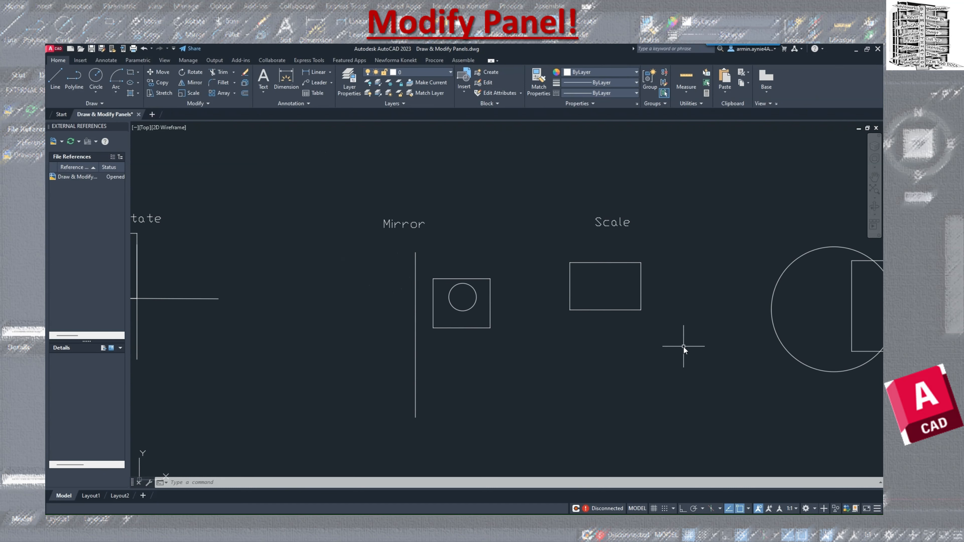
middle_drag(683, 346, 433, 327)
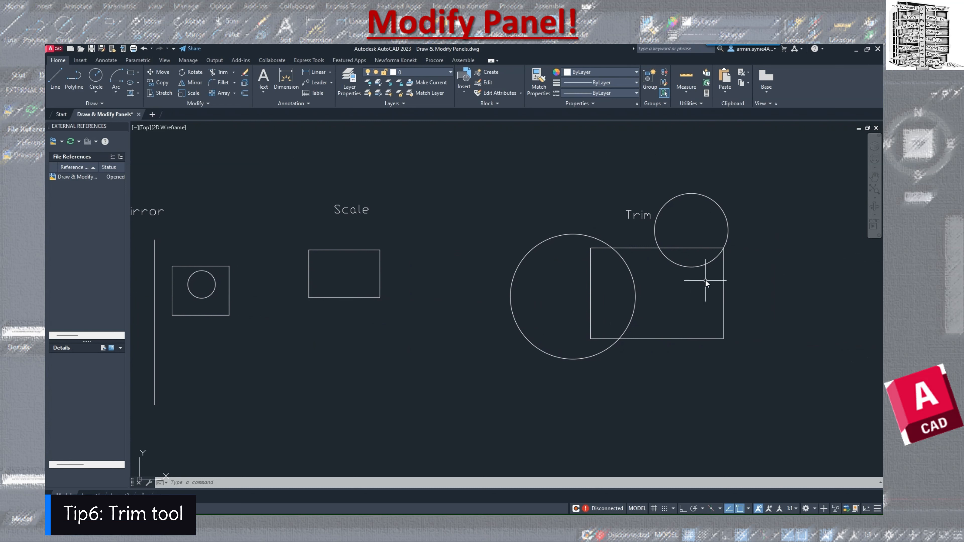
click(222, 72)
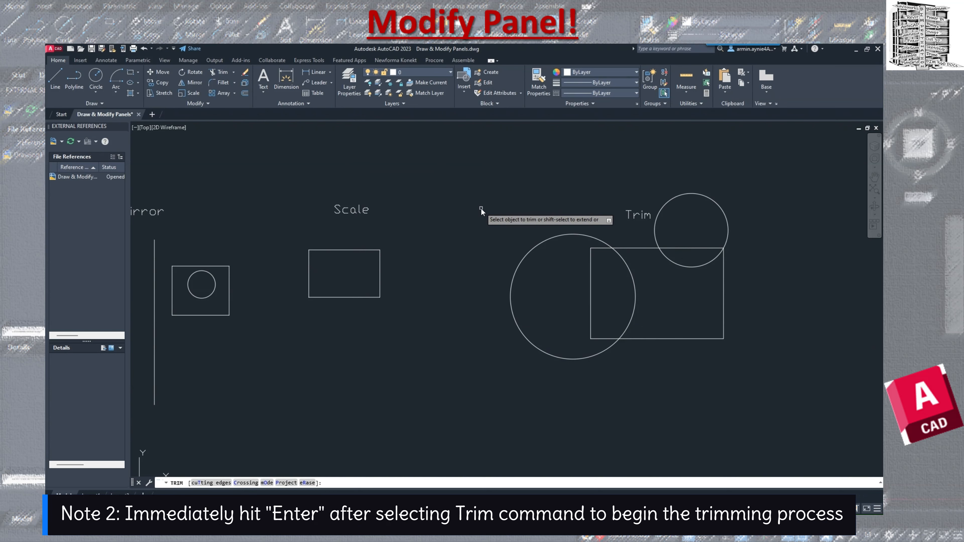
key(Return)
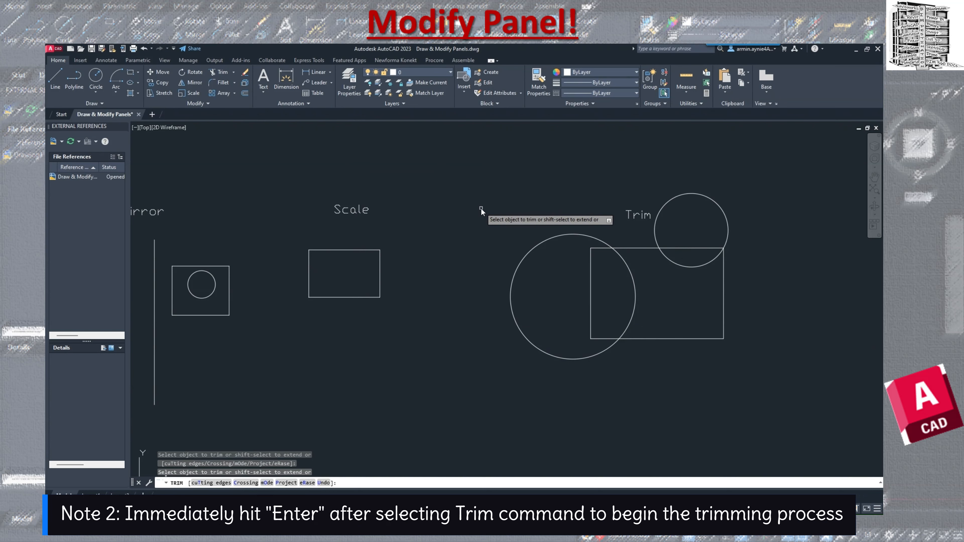
click(591, 293)
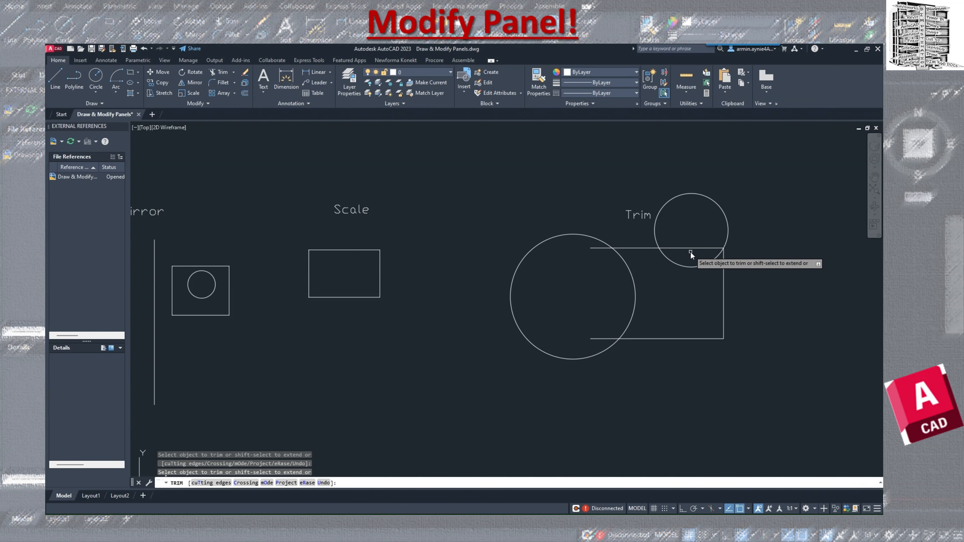
click(692, 250)
click(632, 249)
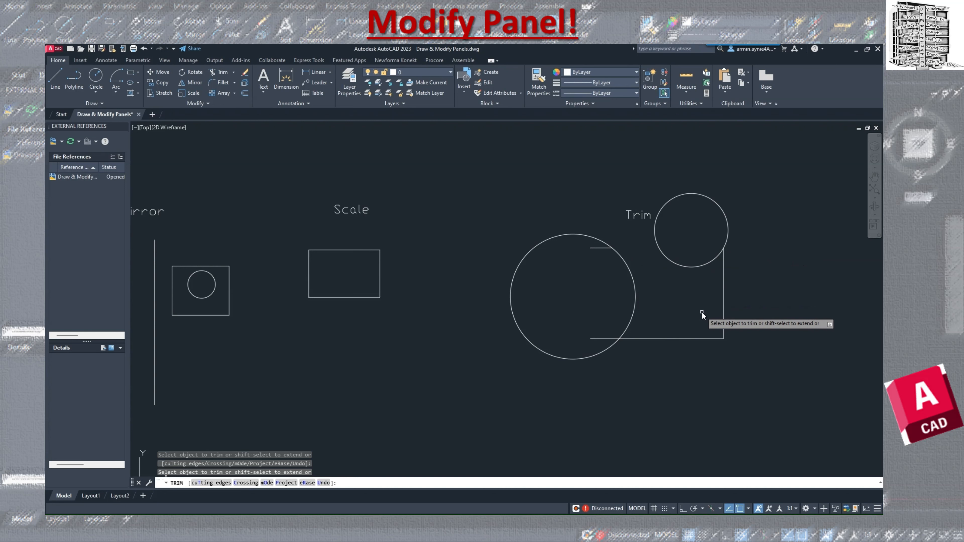
key(Escape)
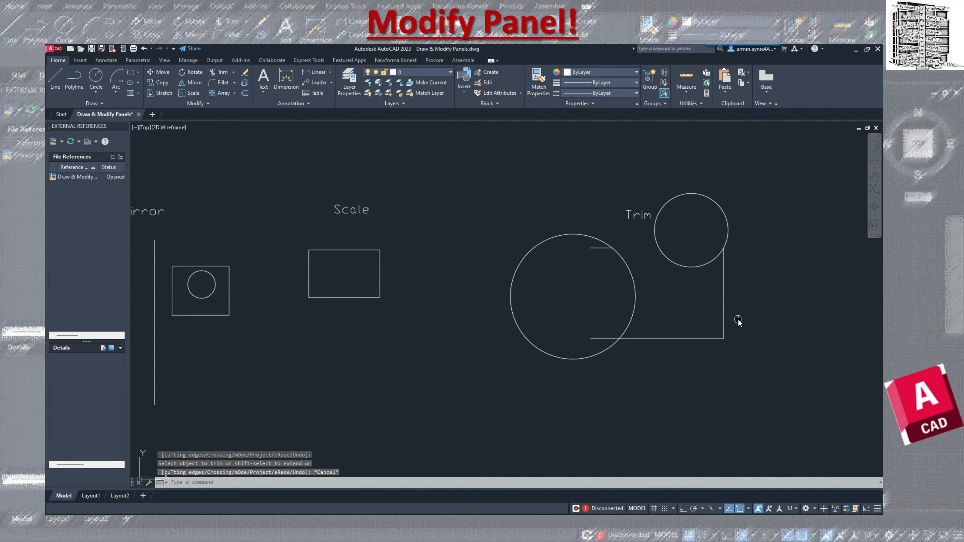
Fillet the upper-right corner of the rectangle under the Fillet label with a radius of 0.3.
mouse_move(736, 320)
middle_down()
mouse_move(549, 331)
mouse_move(398, 325)
middle_up()
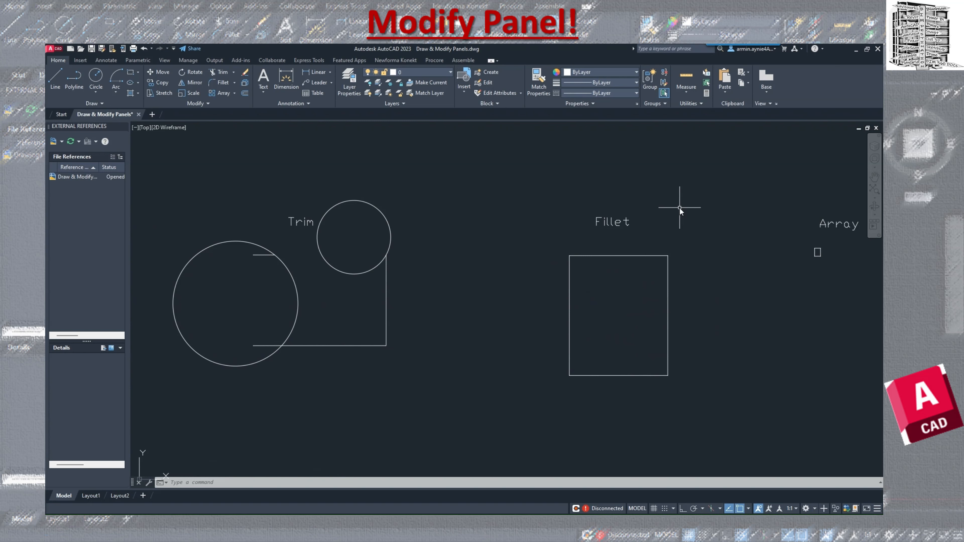
click(222, 83)
click(642, 255)
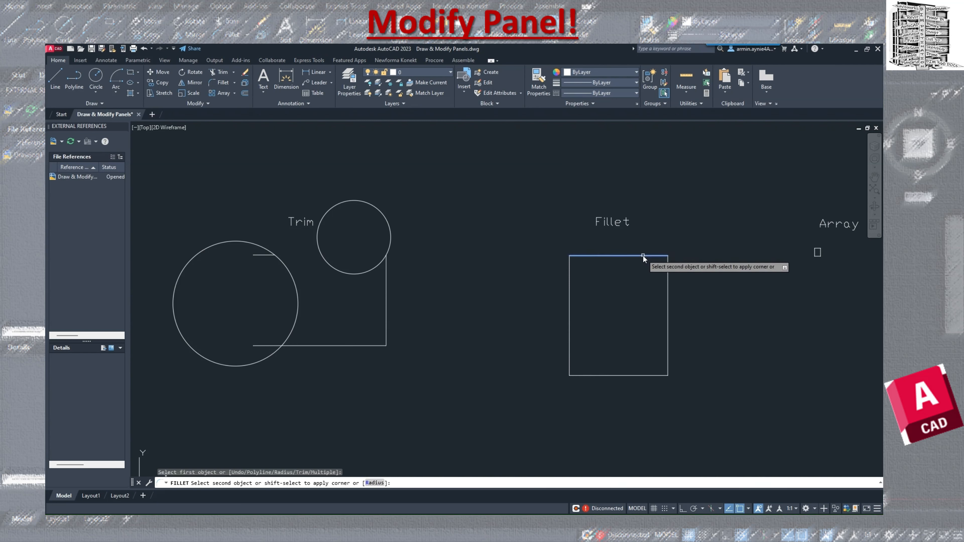
click(374, 484)
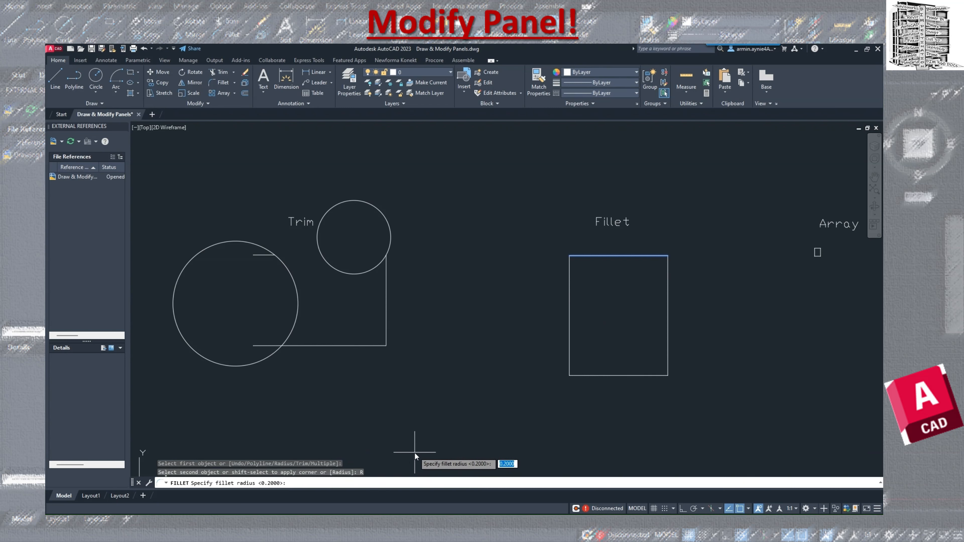
text(.3)
key(Return)
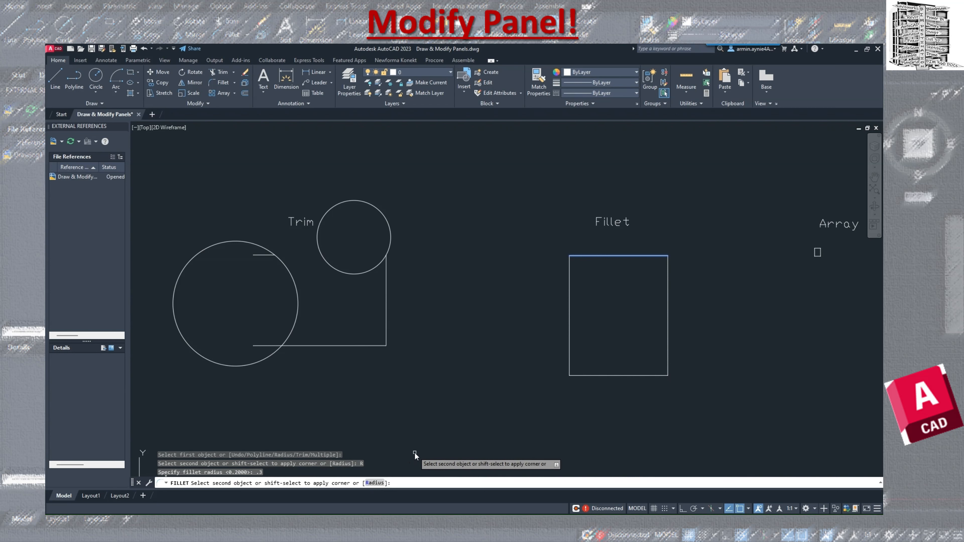
click(666, 272)
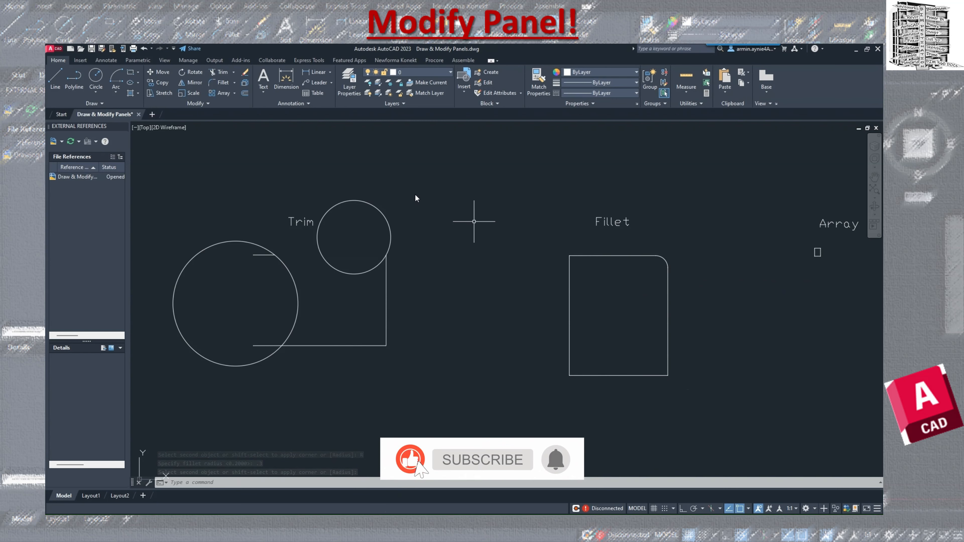
Fillet the upper-left corner of the rectangle under the Fillet label with a radius of 0.5.
click(222, 82)
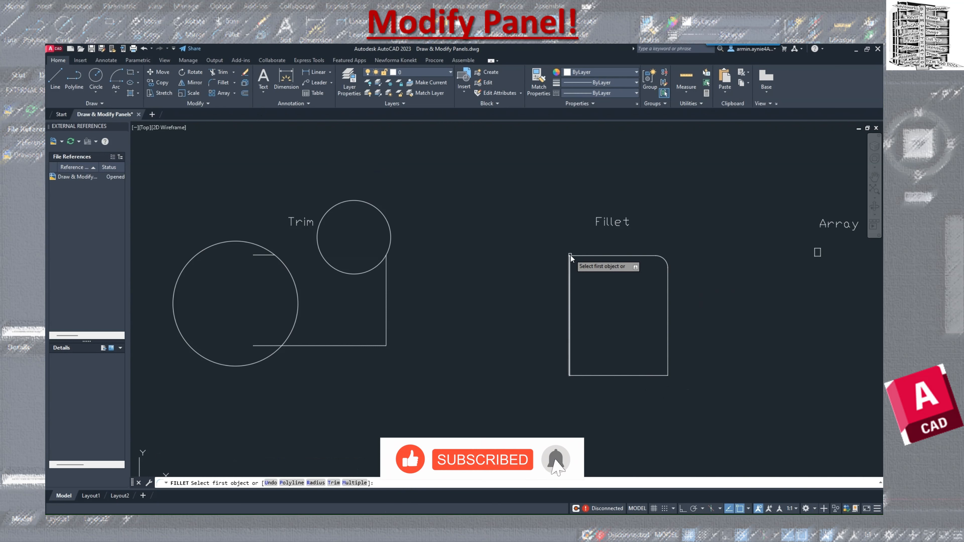
click(579, 256)
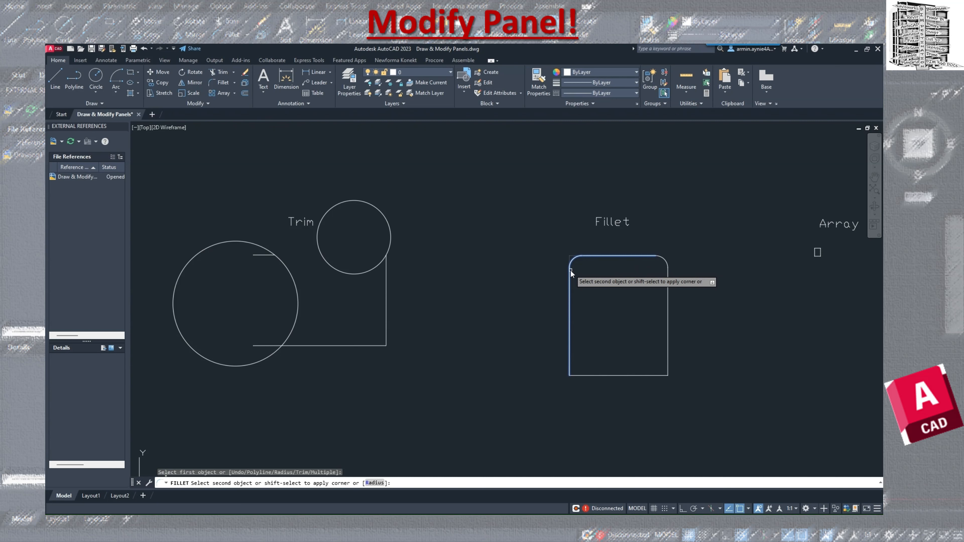
click(376, 482)
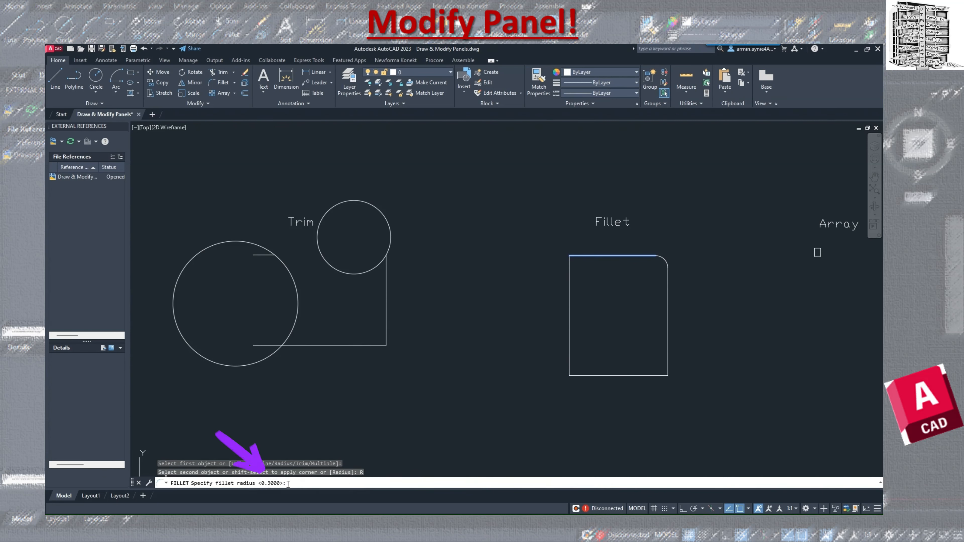
text(5)
key(Return)
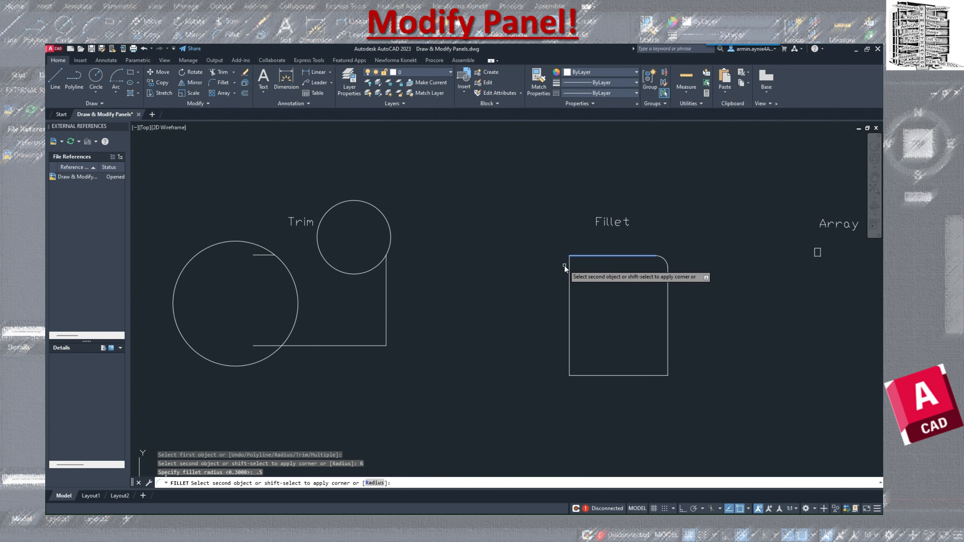
click(569, 277)
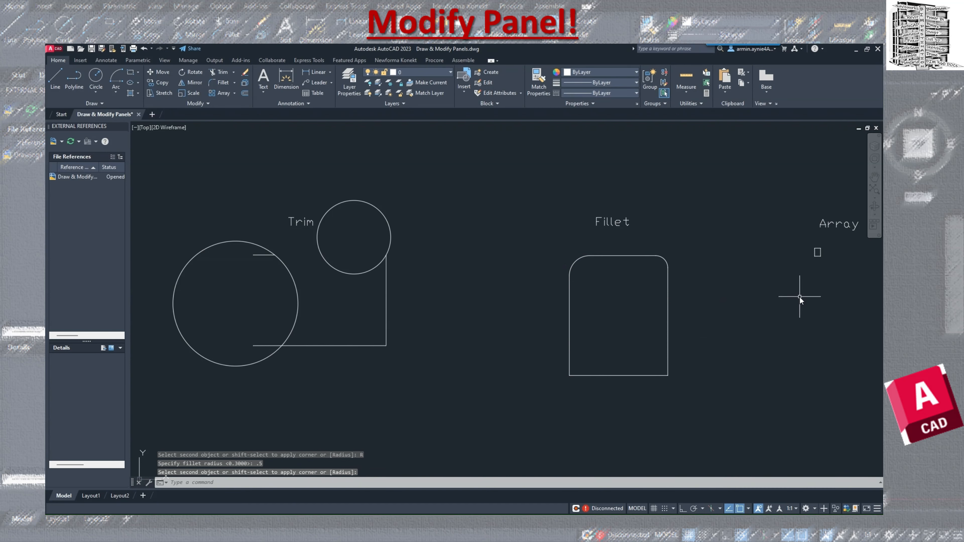
Create an associative rectangular array of the small rectangle under the Array label with 4 columns and 3 rows.
middle_drag(798, 297, 602, 299)
scroll(608, 296, down, 2)
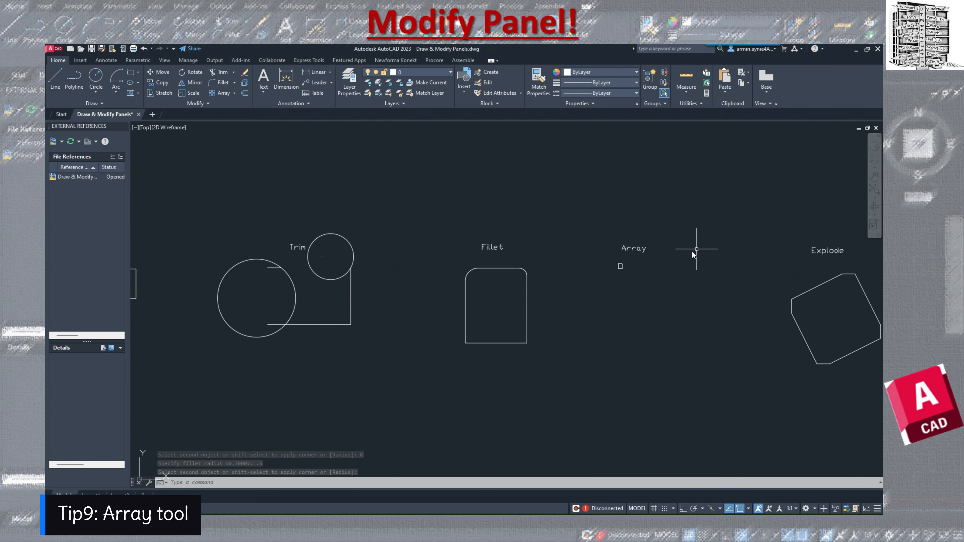
scroll(641, 262, up, 3)
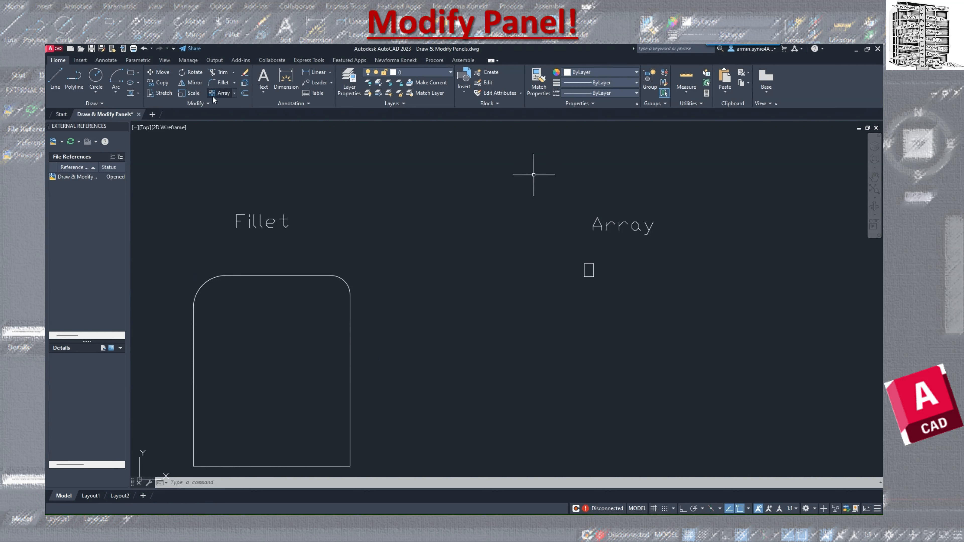
click(235, 94)
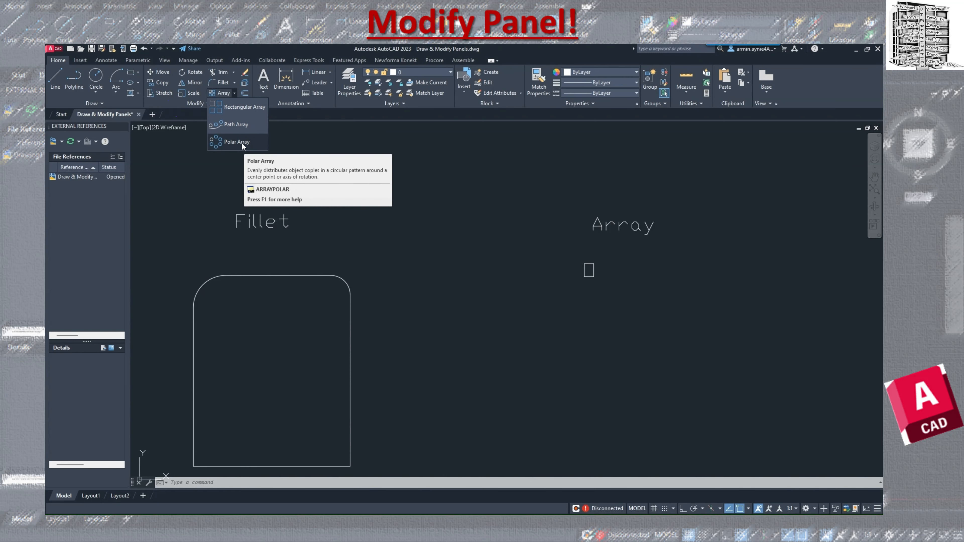
click(233, 111)
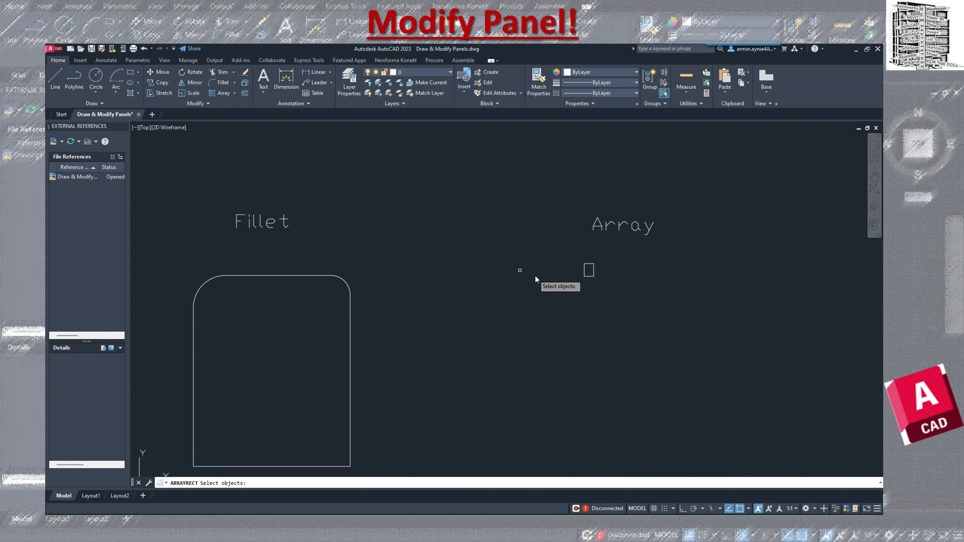
click(584, 270)
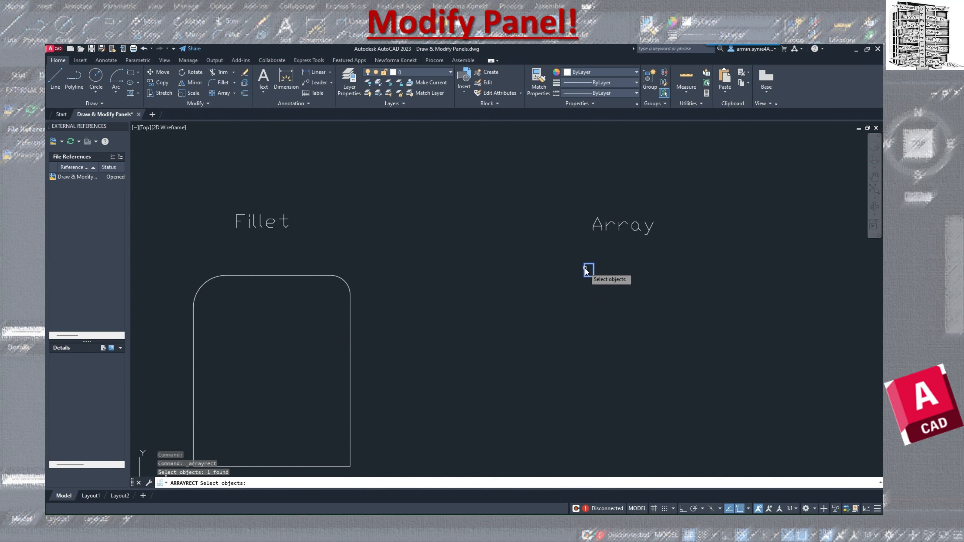
key(Return)
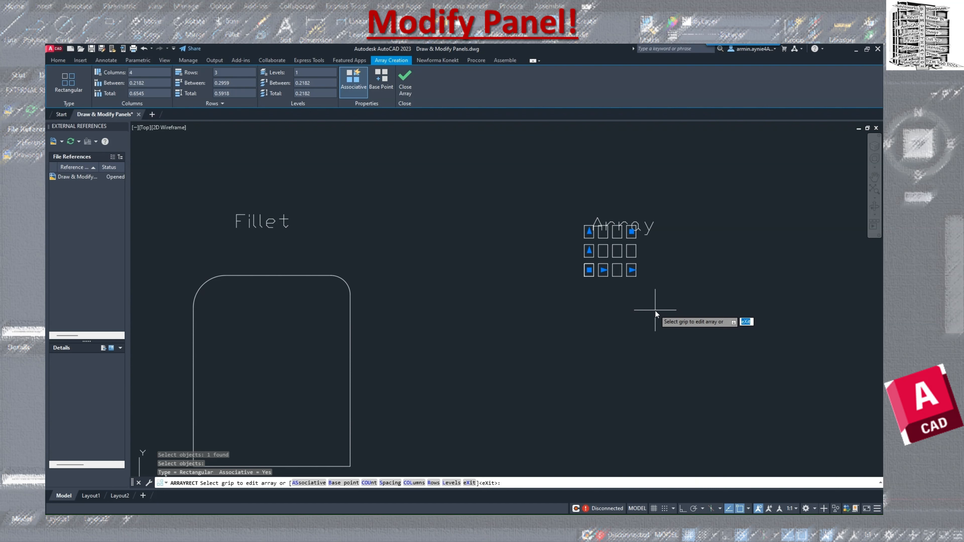
key(Return)
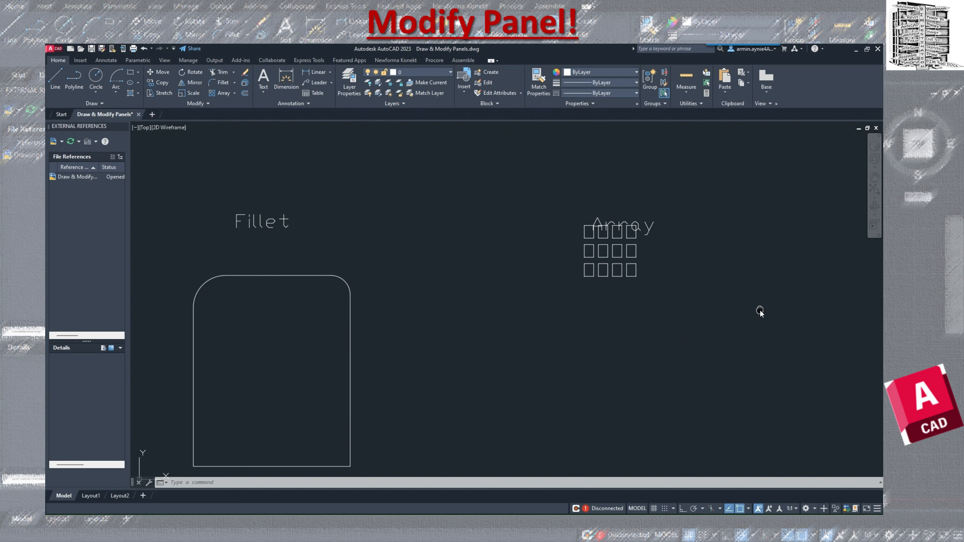
Explode the closed polygon under the Explode label into separate lines.
mouse_move(759, 310)
middle_down()
mouse_move(532, 323)
mouse_move(363, 291)
middle_up()
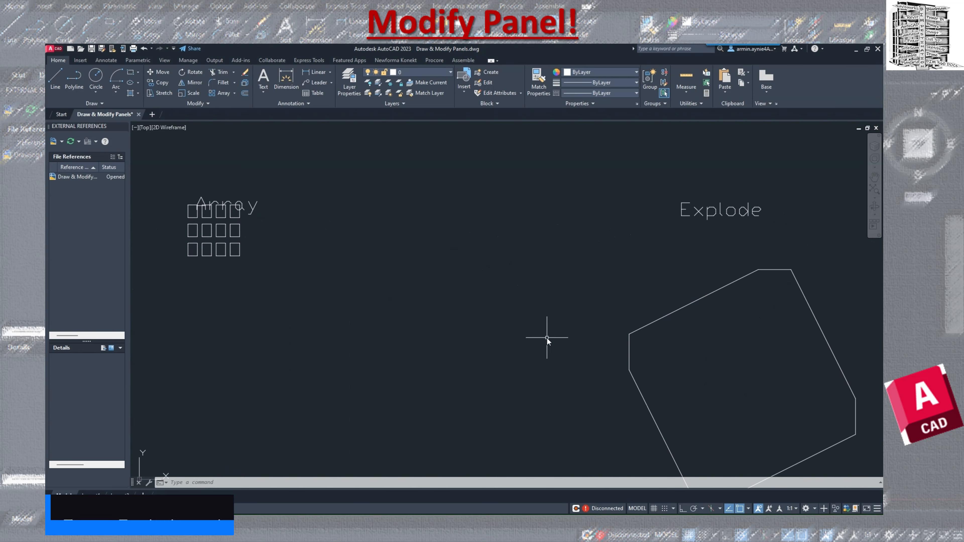
middle_drag(541, 335, 449, 291)
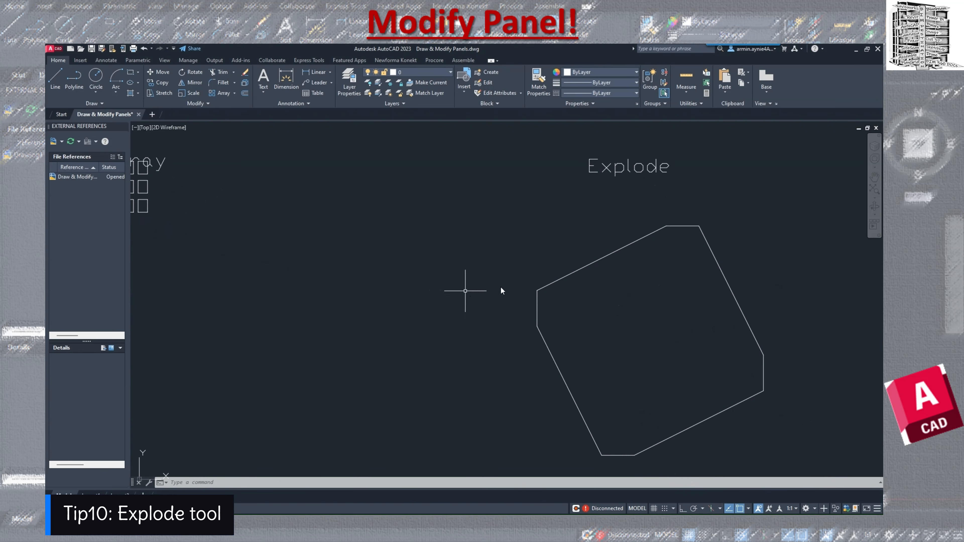
click(594, 262)
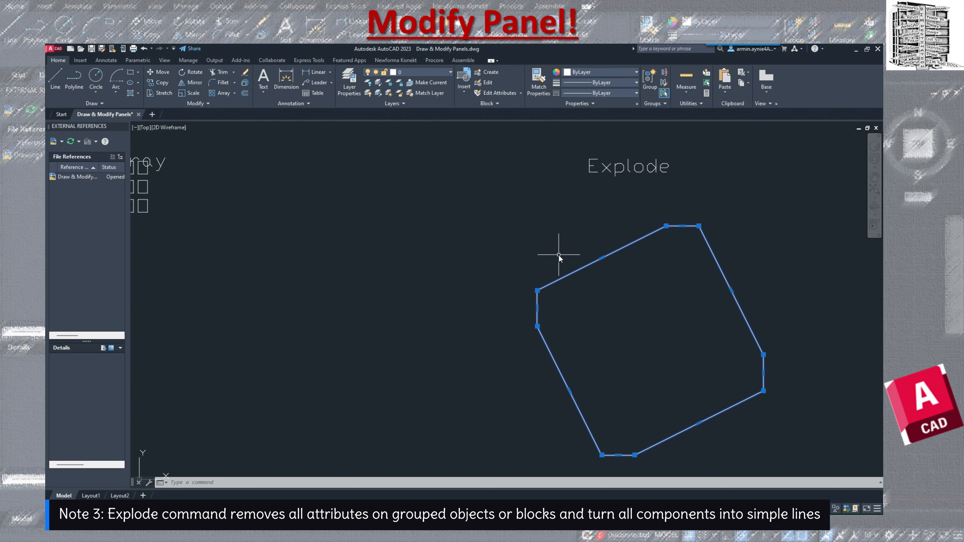
text(lode)
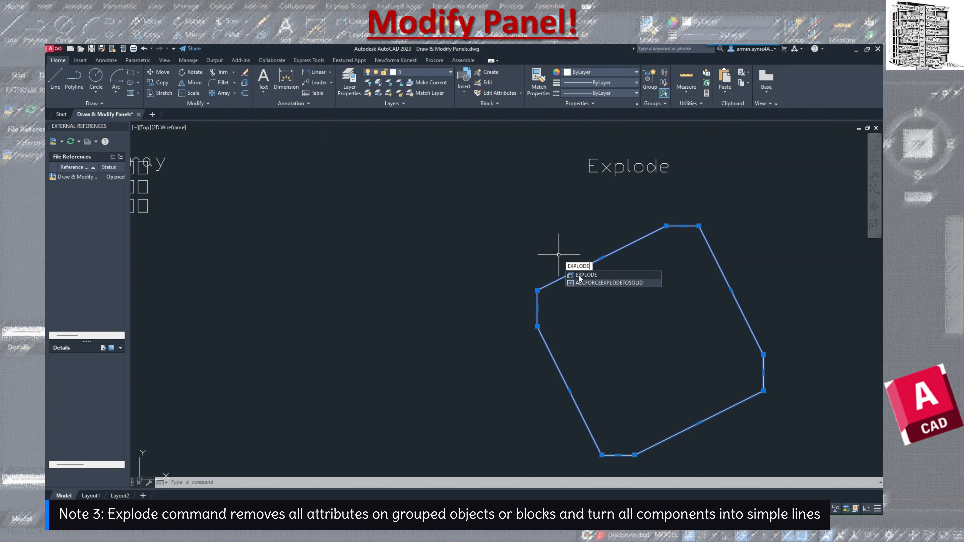
key(Return)
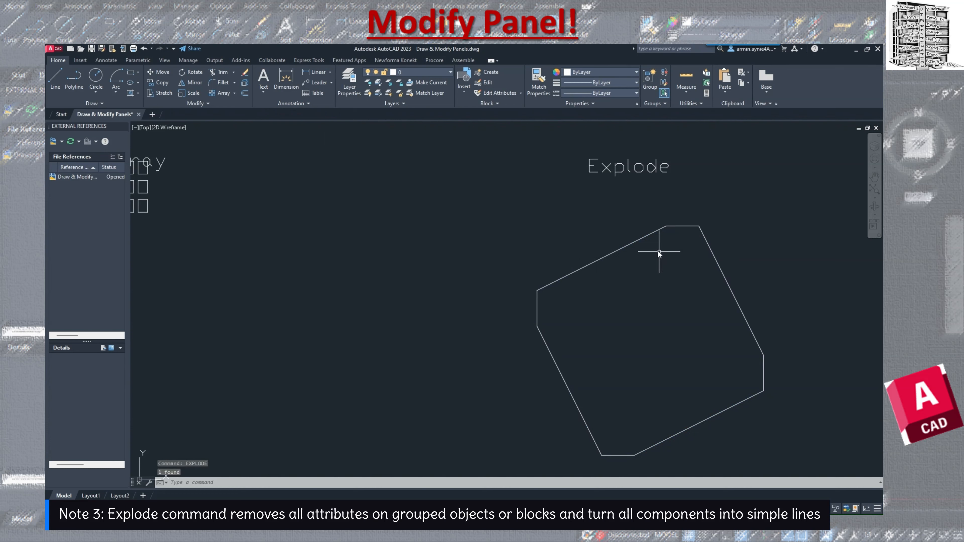
Select the exploded polygon's upper edges one by one to check them, and undo the explode.
click(643, 238)
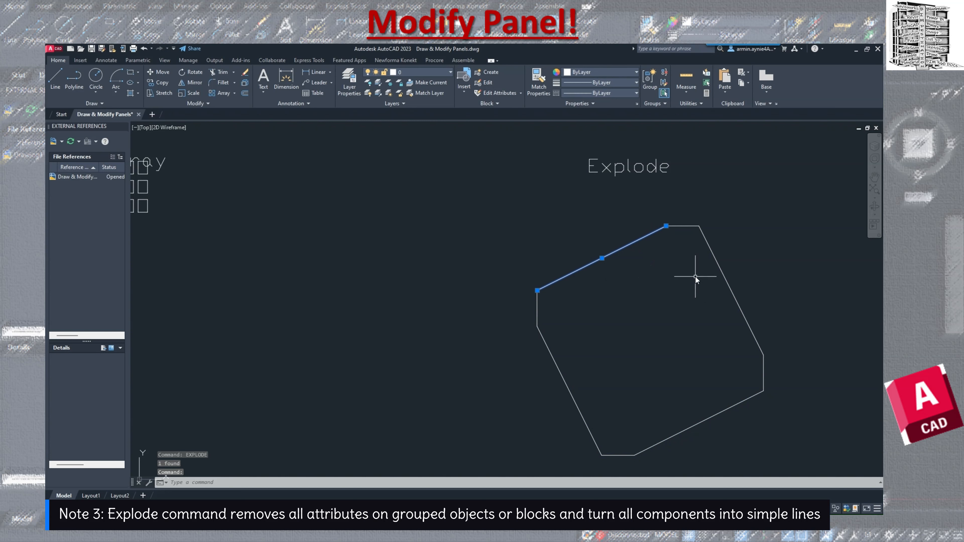
click(687, 227)
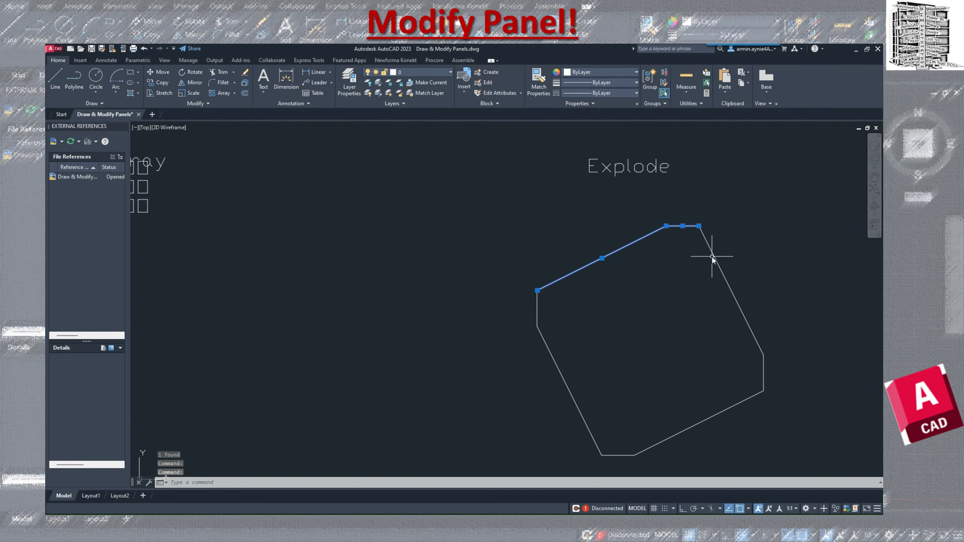
click(713, 254)
key(Escape)
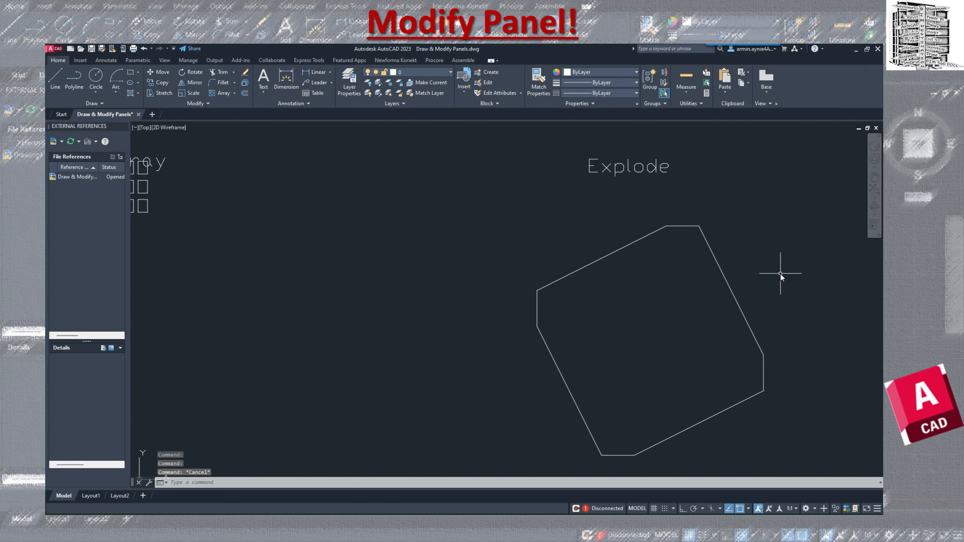
key(ctrl+z)
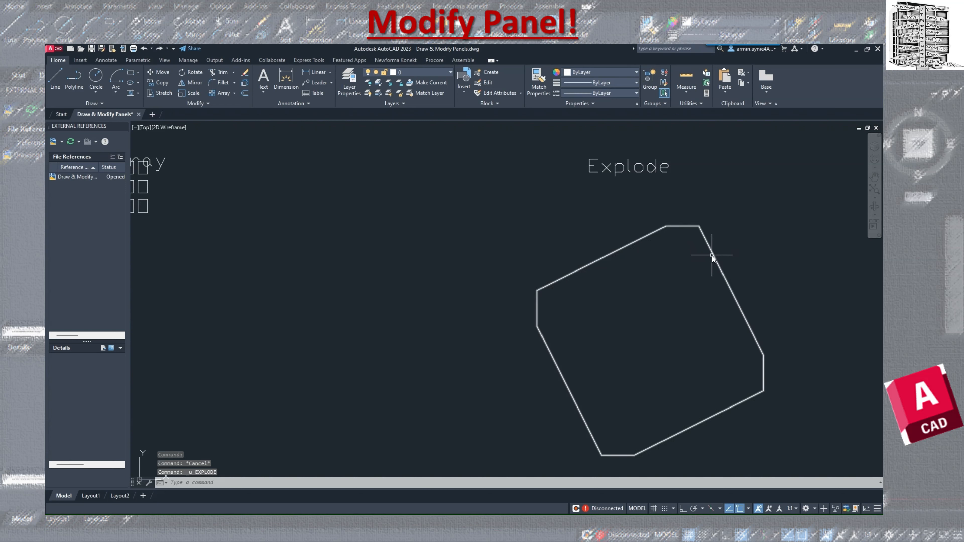
Explode the rejoined polygon again and check that its long upper-right edge selects as a single line.
click(711, 256)
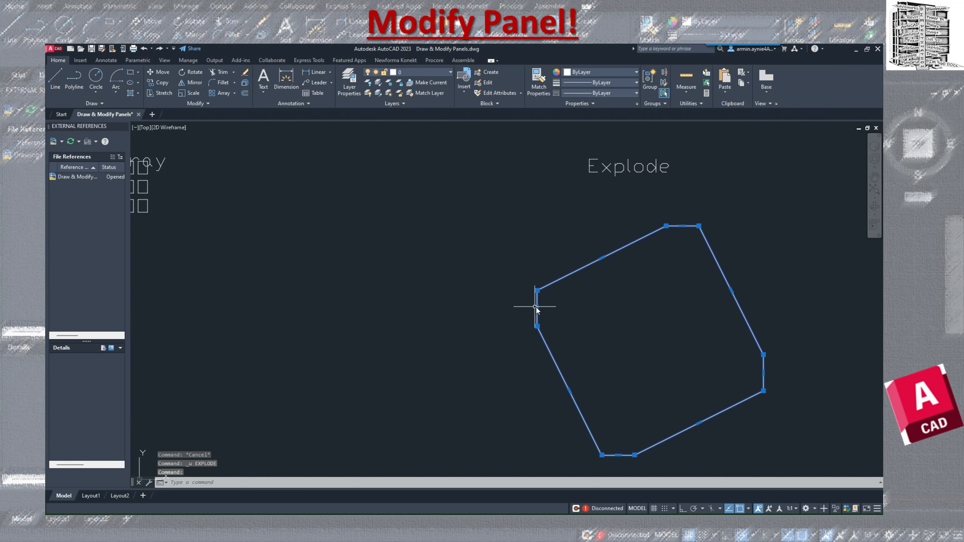
mouse_move(537, 308)
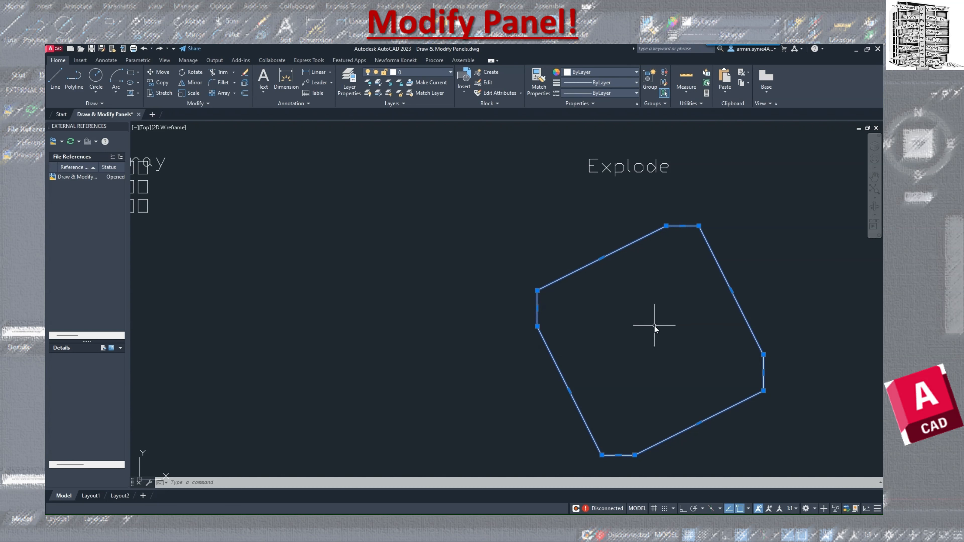
click(244, 83)
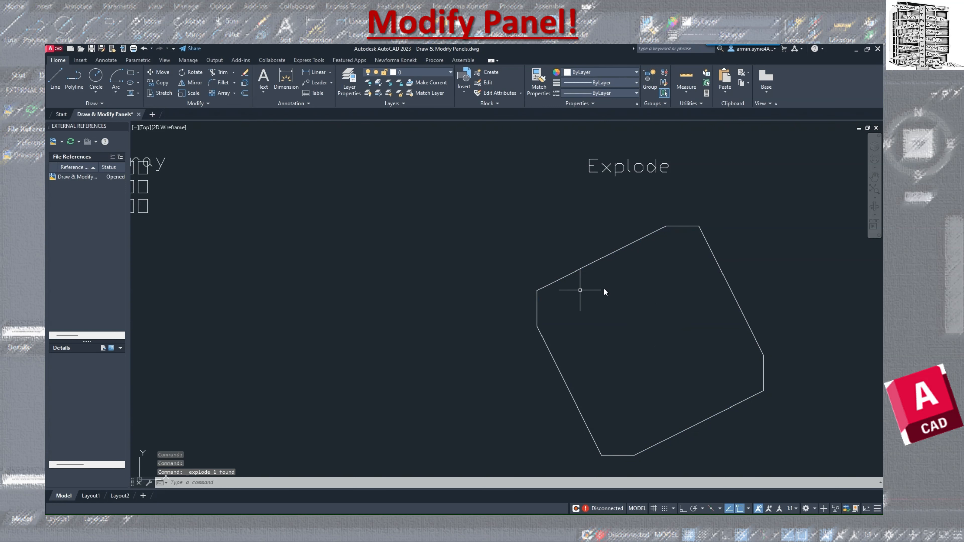
click(709, 247)
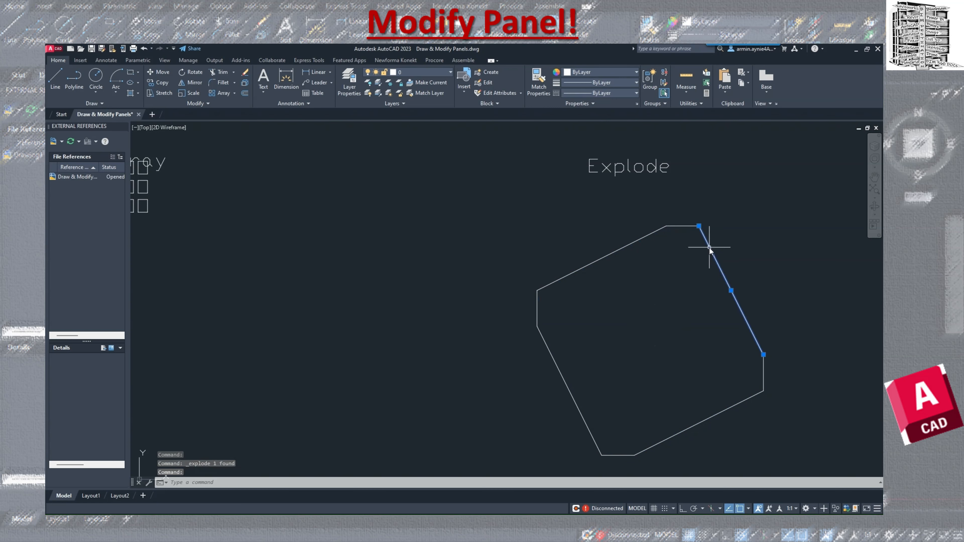
key(Escape)
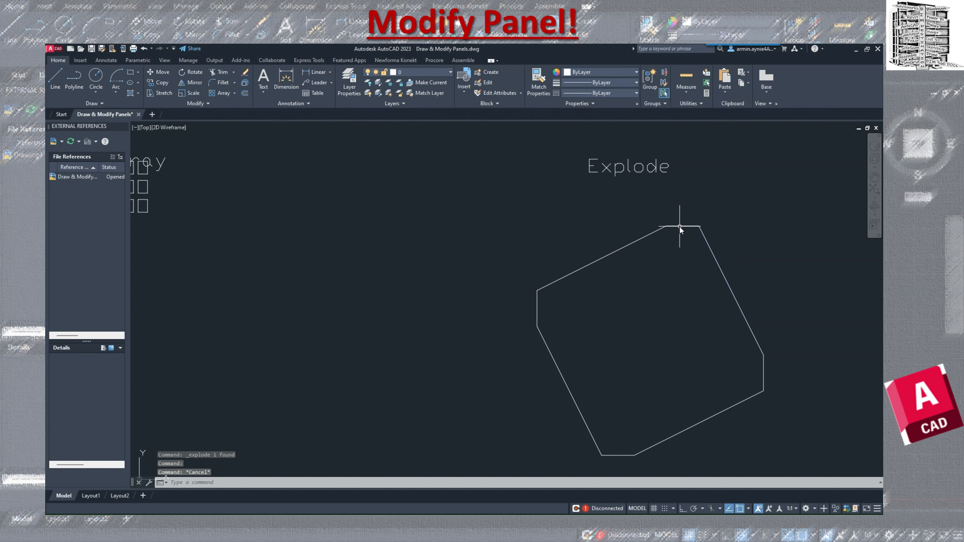
Move the exploded polygon's long upper-left edge up and to the left, away from the remaining edges.
click(679, 226)
click(647, 236)
key(Escape)
click(602, 260)
click(602, 259)
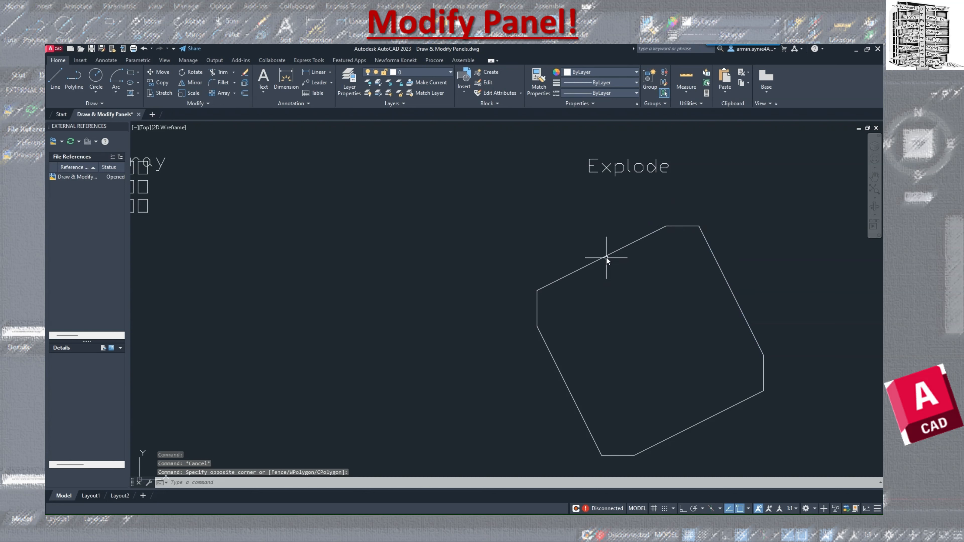
text(m)
key(Return)
click(672, 330)
click(594, 295)
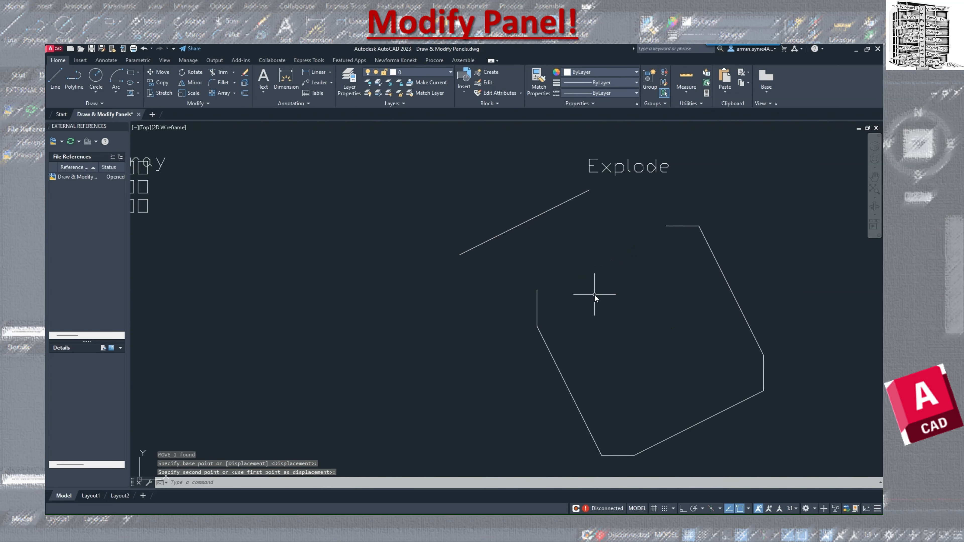
Offset the rectangle under the Offset label inward by 0.5, accepting the default 4.5450 at the initial distance prompt.
scroll(617, 317, down, 2)
mouse_move(753, 327)
middle_down()
mouse_move(506, 312)
mouse_move(334, 268)
middle_up()
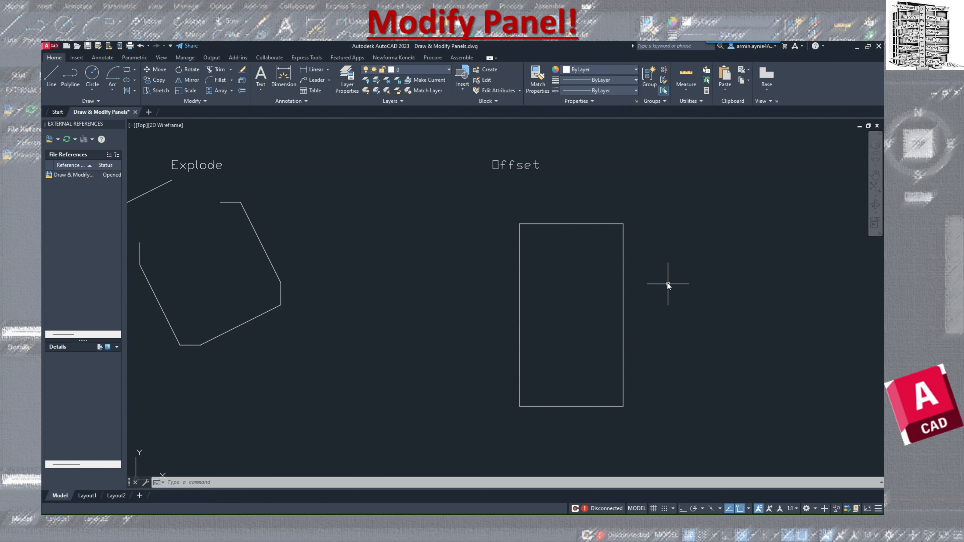
click(242, 91)
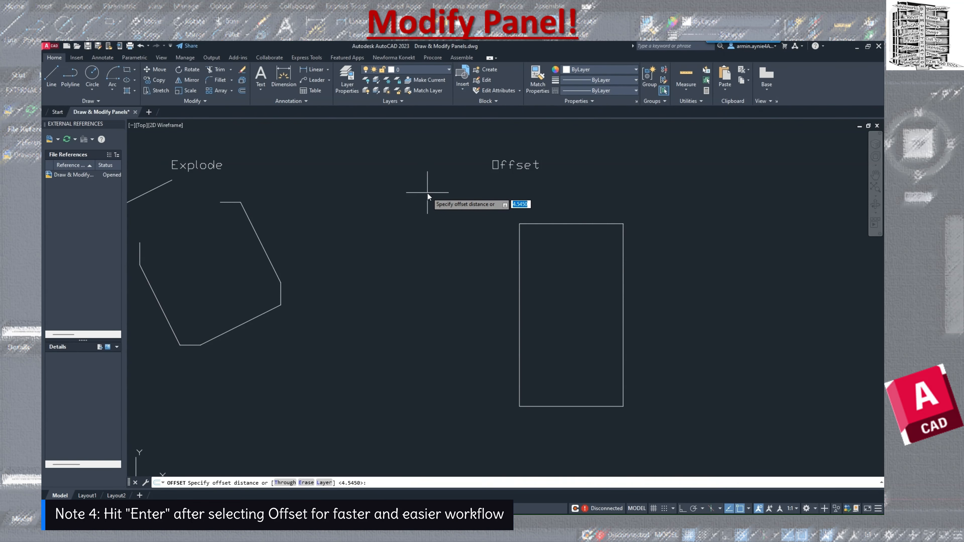
key(Return)
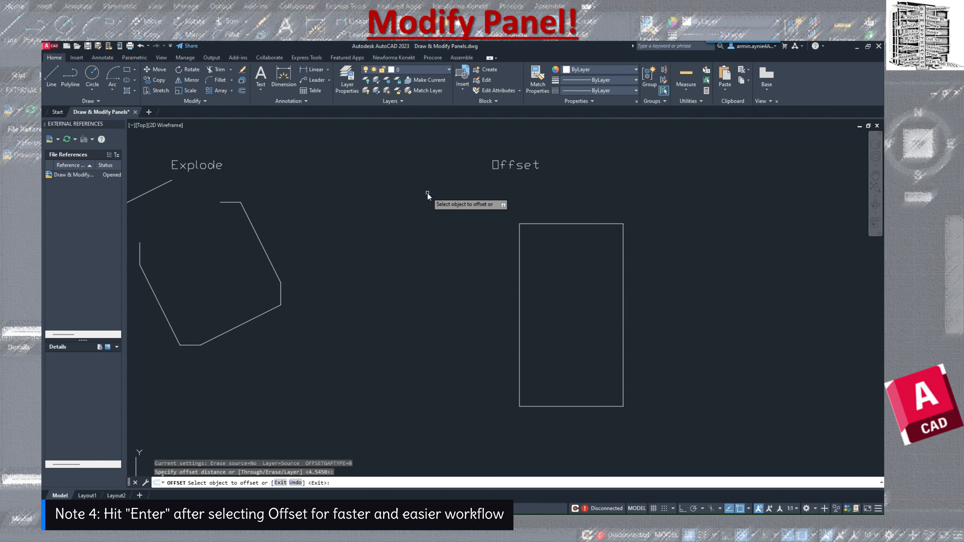
click(544, 224)
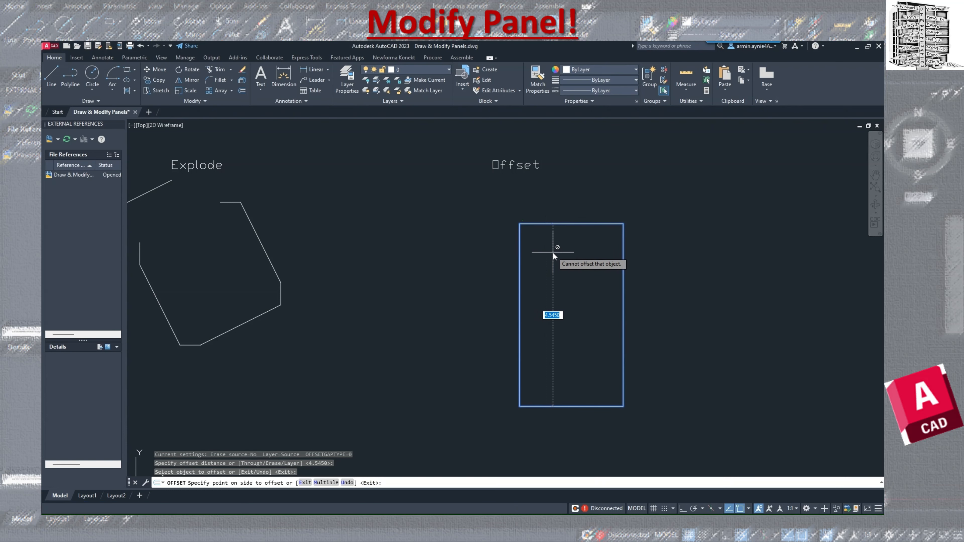
text(.5)
key(Return)
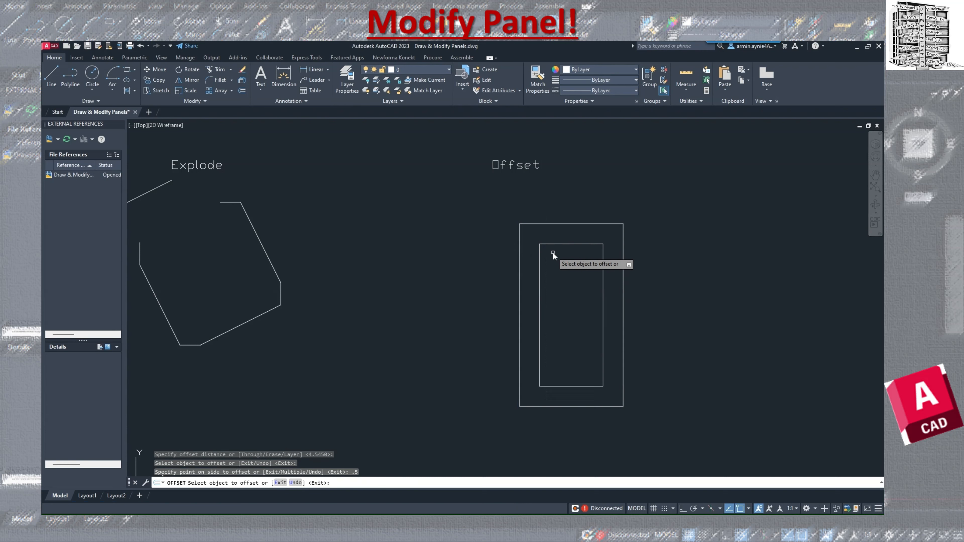
Offset the original rectangle outward by the default distance of 4.5450.
click(561, 224)
click(566, 227)
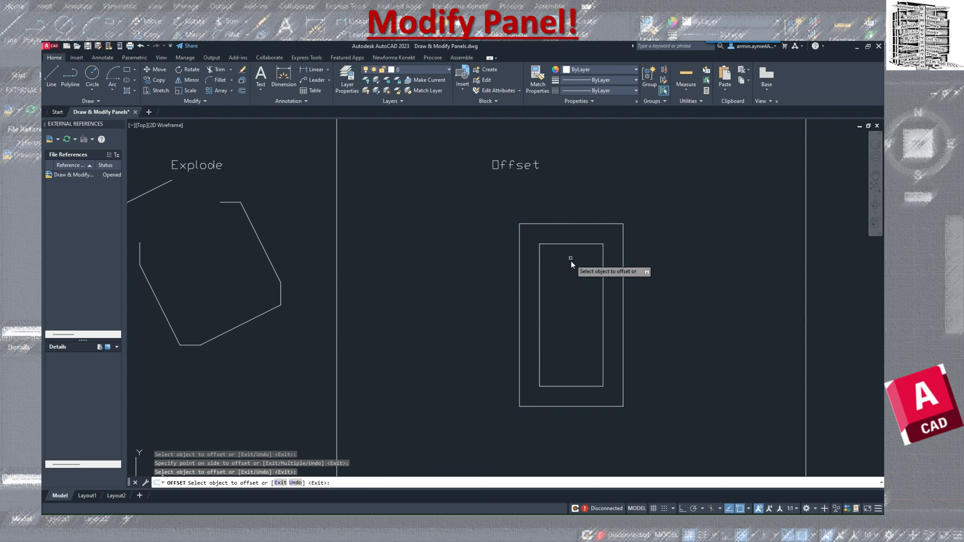
scroll(564, 269, down, 1)
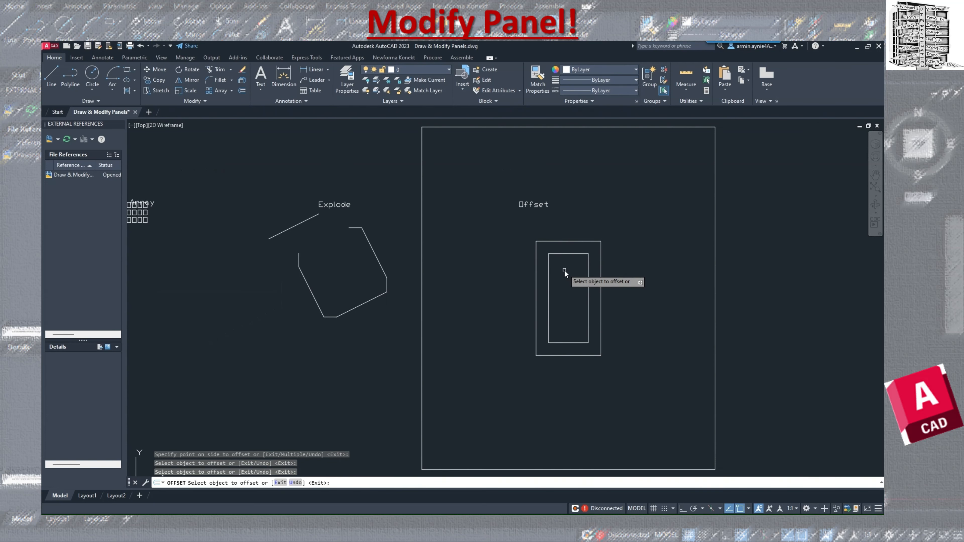
Try to offset the inner rectangle further inward, and offset it outward by the default 4.5450 before ending the Offset command.
click(572, 255)
click(572, 280)
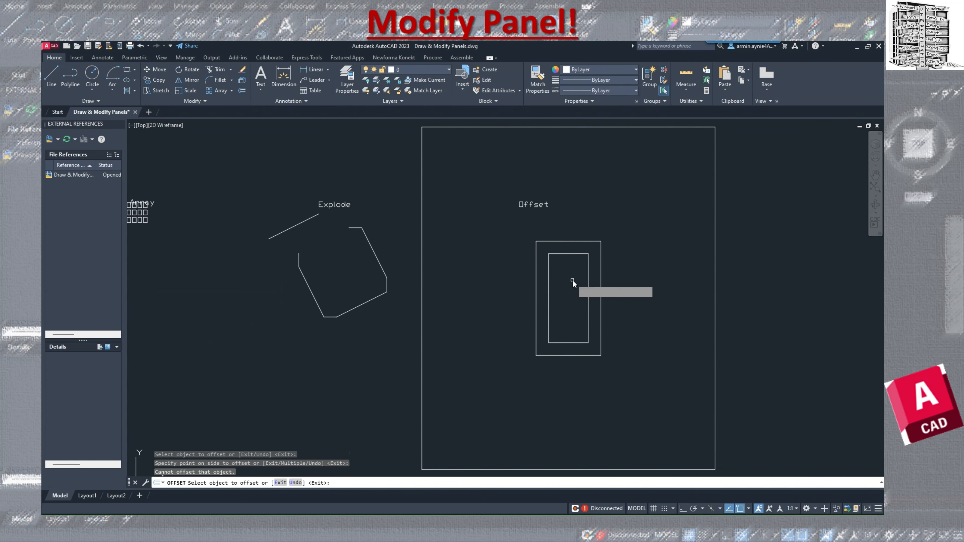
click(581, 258)
click(588, 226)
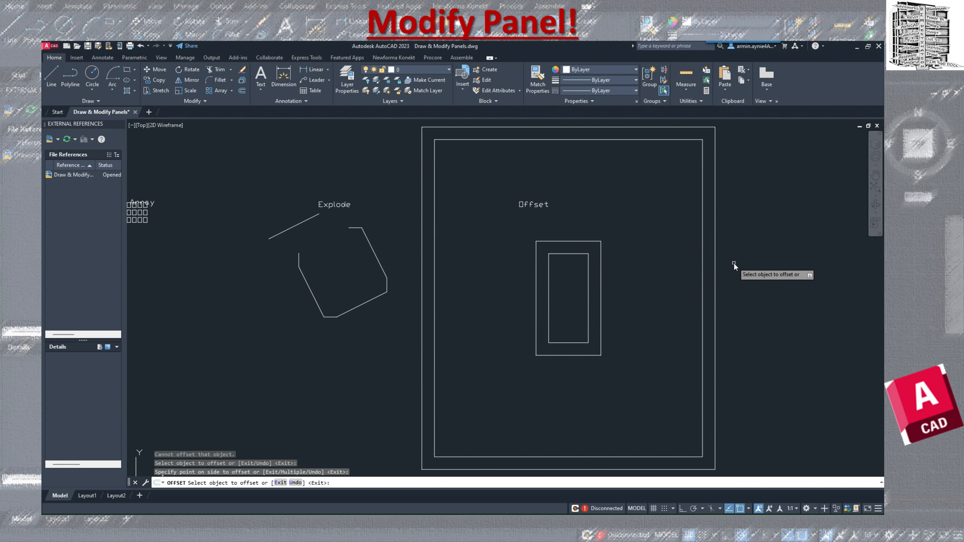
key(Escape)
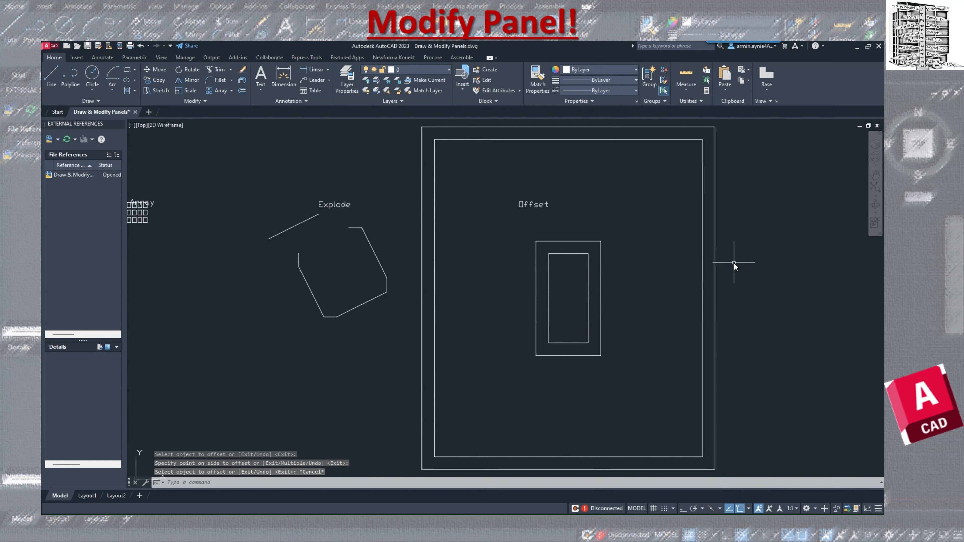